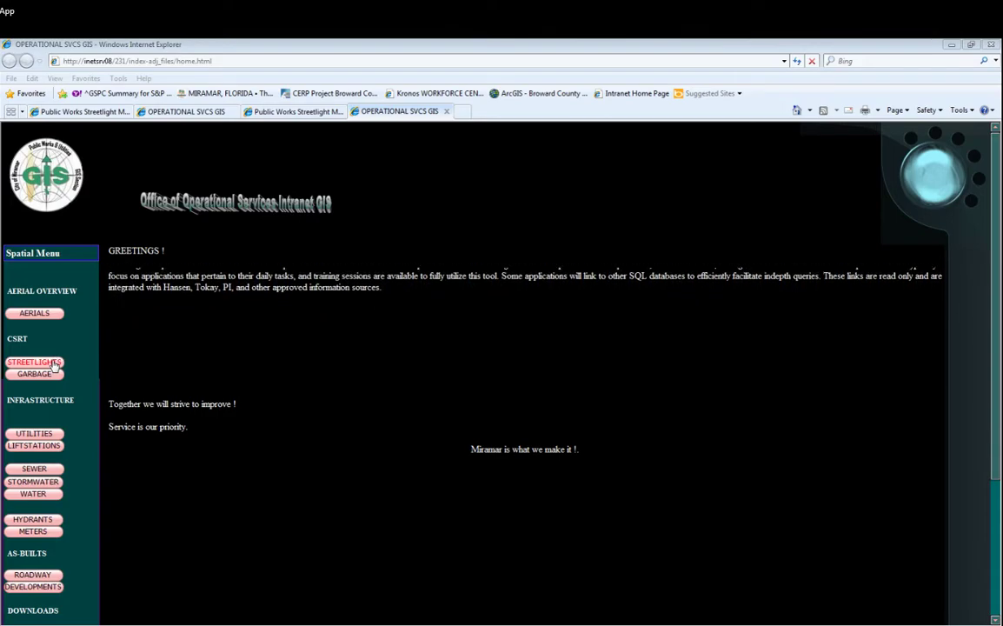
- Launch the STREETLIGHTS map application from the CSRT Spatial Menu
{"action": "left_click", "coordinate": [50, 365]}
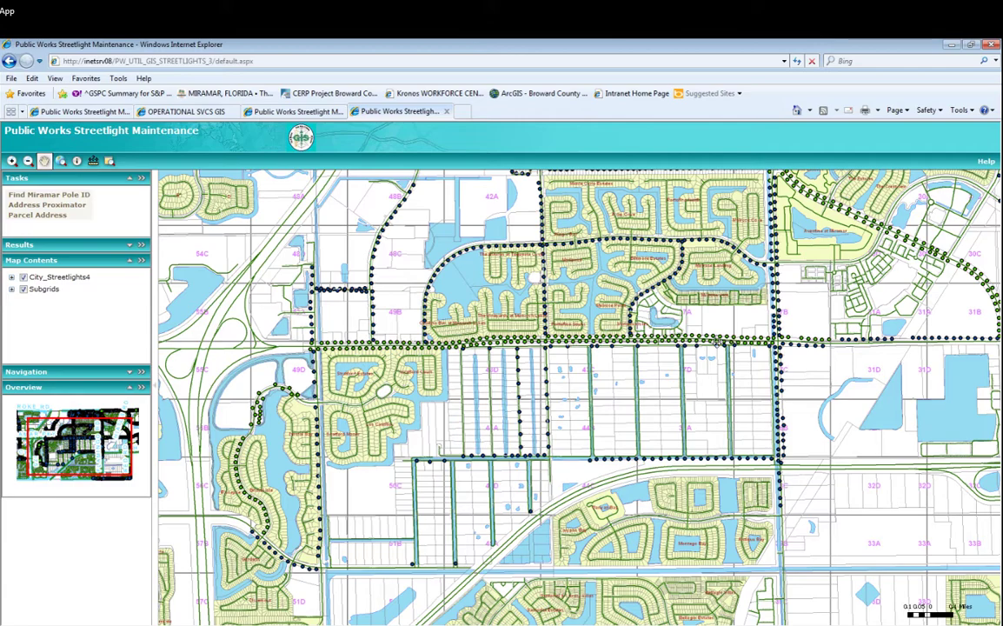
- Pan the streetlight map east, then back west across Miramar subgrids like 31B, 31D and 27D
{"action": "left_click_drag", "start_coordinate": [737, 343], "coordinate": [680, 368]}
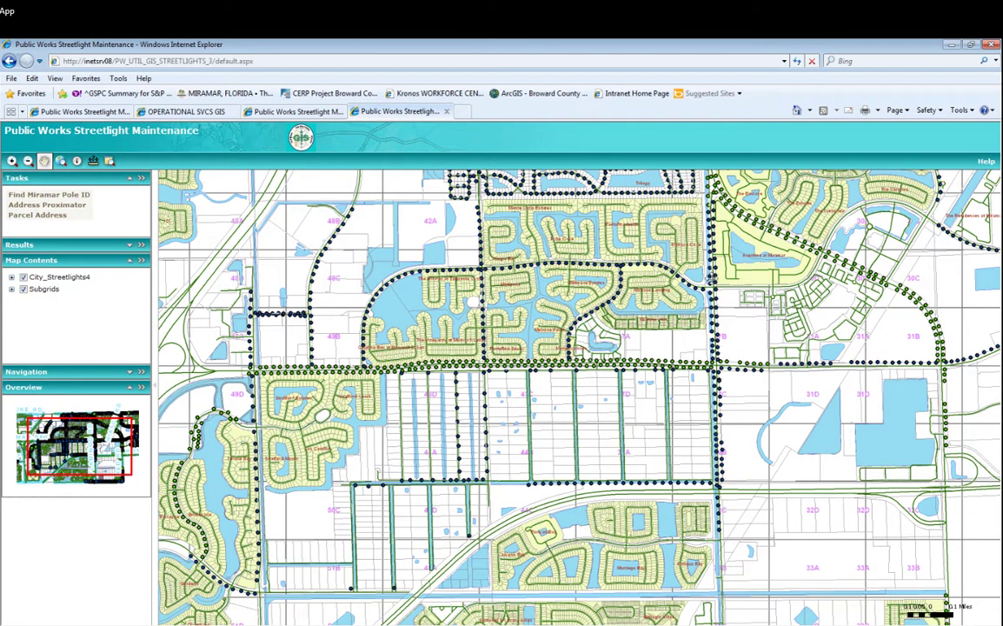
{"action": "left_click_drag", "start_coordinate": [758, 294], "coordinate": [335, 386]}
{"action": "left_click_drag", "start_coordinate": [724, 338], "coordinate": [462, 342]}
{"action": "left_click_drag", "start_coordinate": [736, 352], "coordinate": [572, 399]}
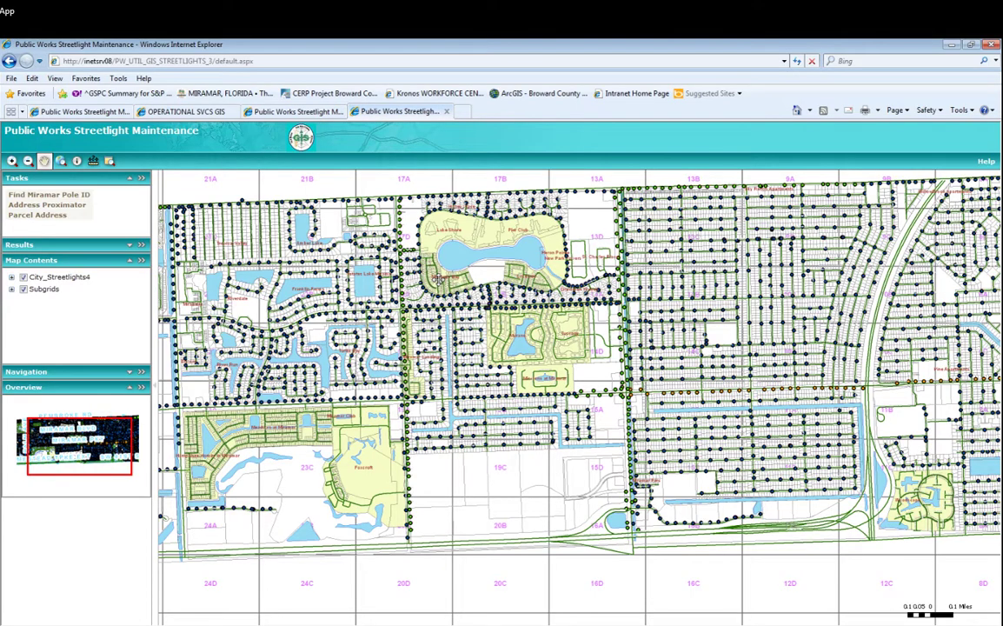
{"action": "left_click_drag", "start_coordinate": [304, 385], "coordinate": [616, 385]}
{"action": "left_click_drag", "start_coordinate": [364, 405], "coordinate": [626, 432]}
{"action": "left_click_drag", "start_coordinate": [221, 388], "coordinate": [396, 383]}
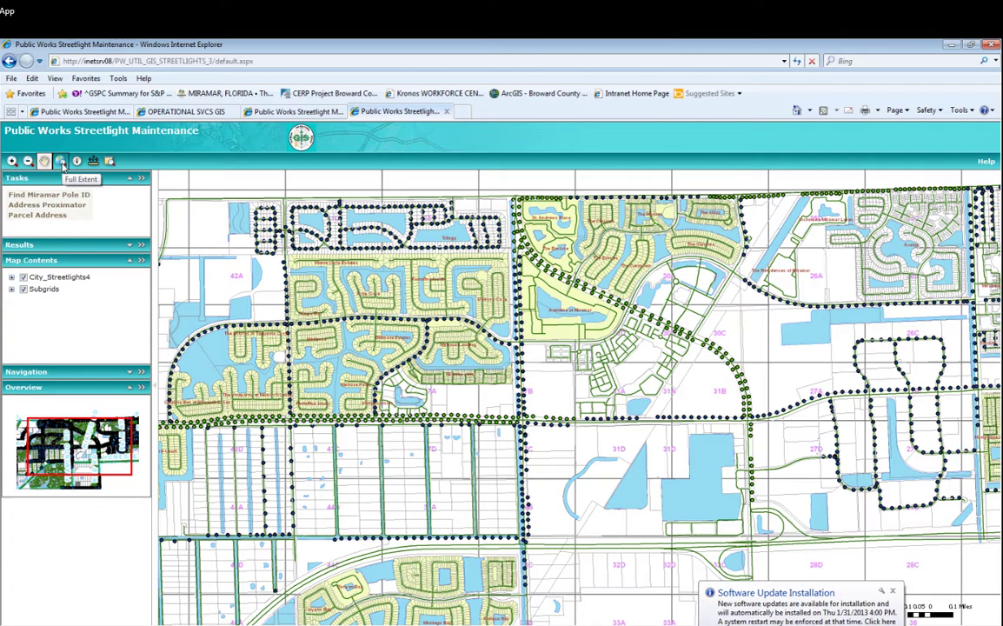
- Zoom from full city extent to Mariposa Isles, showing pole labels like MIR2162 and MIR3505
{"action": "left_click", "coordinate": [61, 162]}
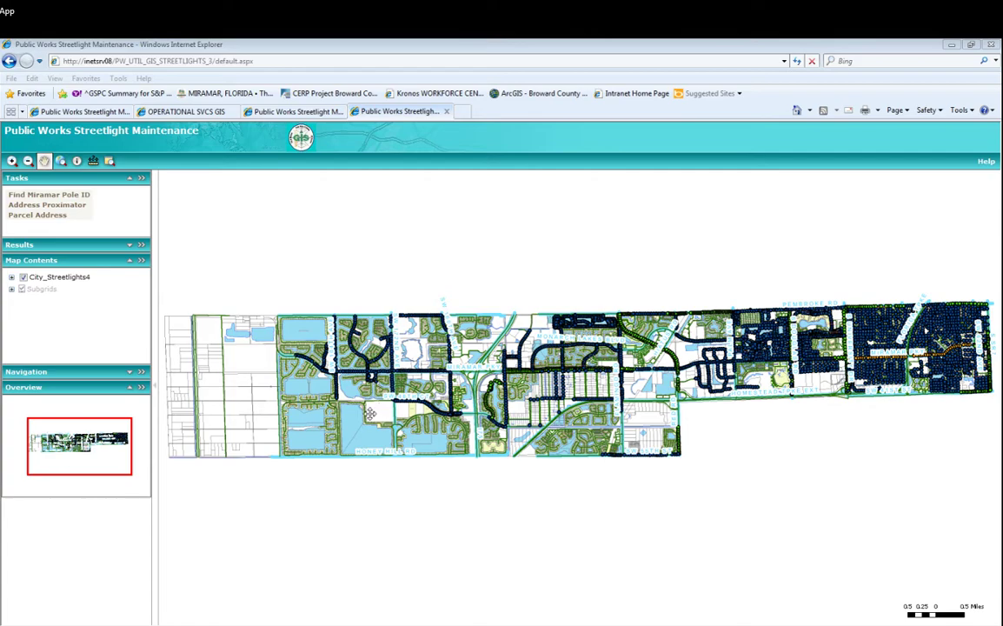
{"action": "left_click", "coordinate": [12, 161]}
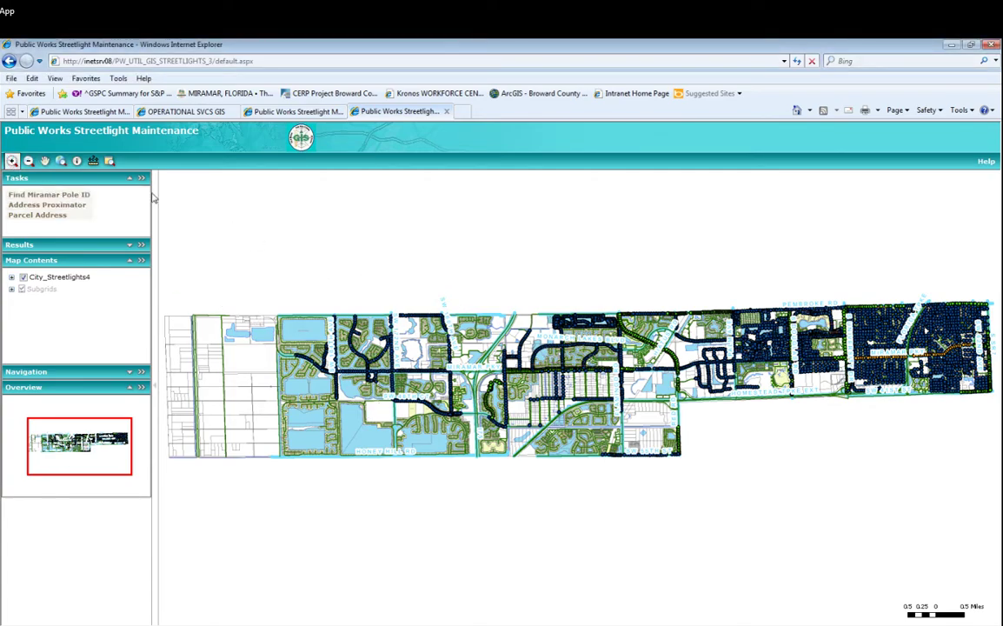
{"action": "left_click", "coordinate": [12, 162]}
{"action": "left_click_drag", "start_coordinate": [574, 355], "coordinate": [606, 388]}
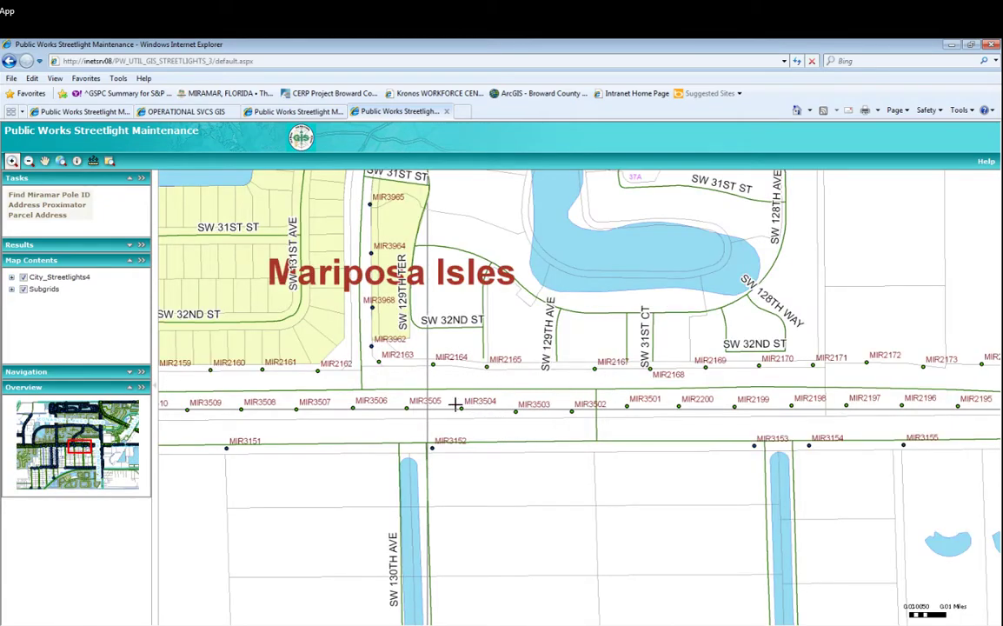
{"action": "scroll", "coordinate": [393, 405], "scroll_direction": "down", "scroll_amount": 1}
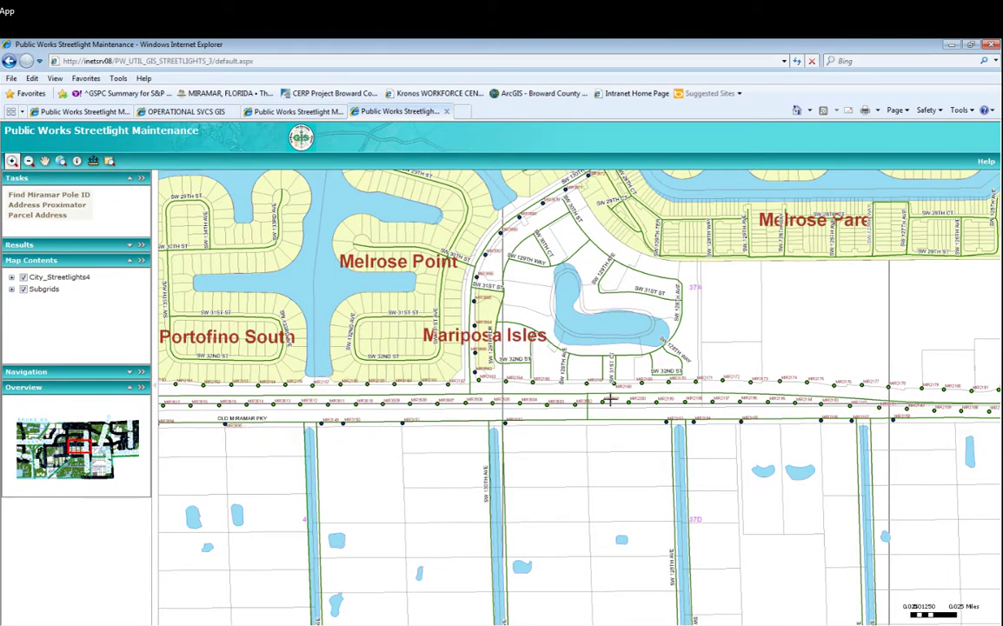
{"action": "scroll", "coordinate": [520, 402], "scroll_direction": "up", "scroll_amount": 1}
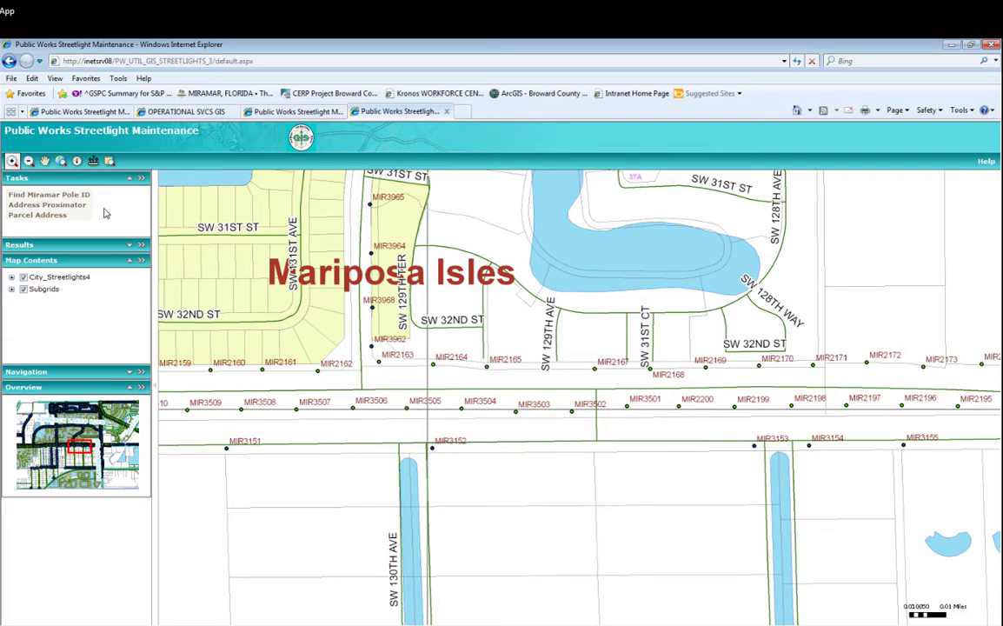
- Identify pole MIR2162 and expand its CITY OF MIRAMAR record in the Results tree
{"action": "left_click", "coordinate": [77, 162]}
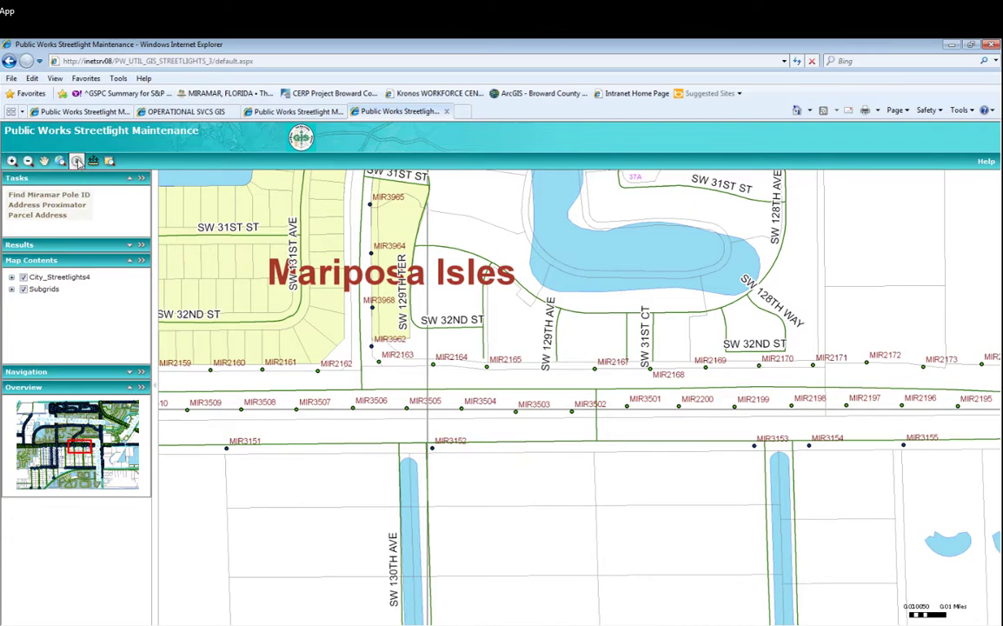
{"action": "left_click", "coordinate": [318, 372]}
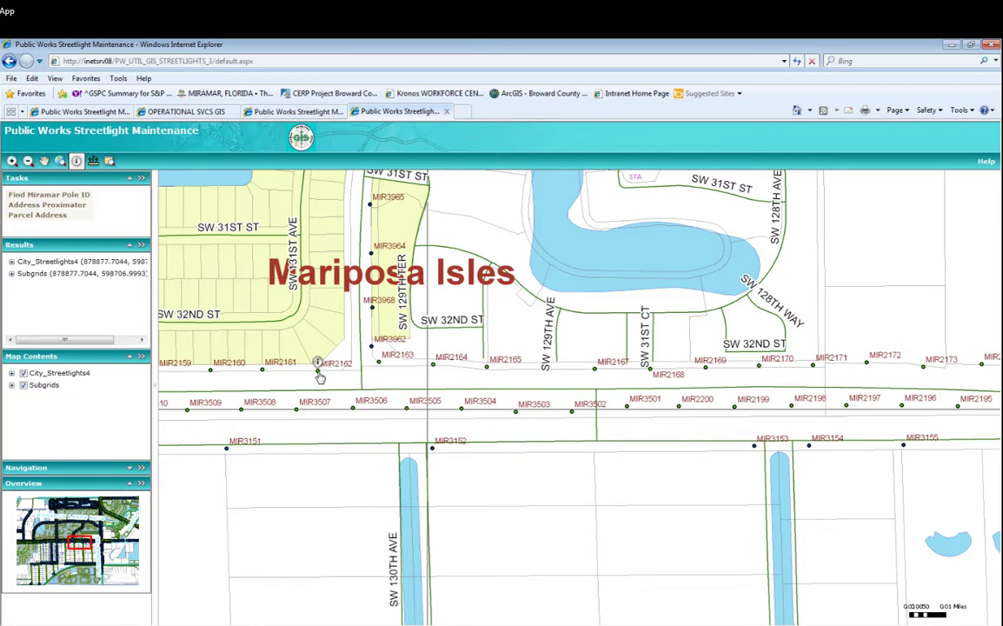
{"action": "left_click", "coordinate": [12, 263]}
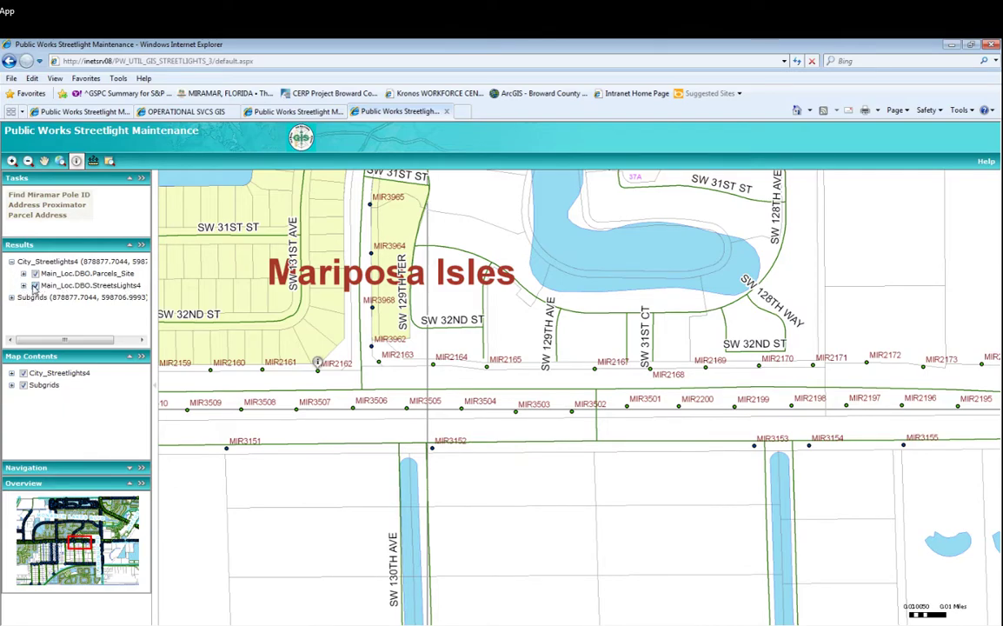
{"action": "left_click", "coordinate": [25, 286]}
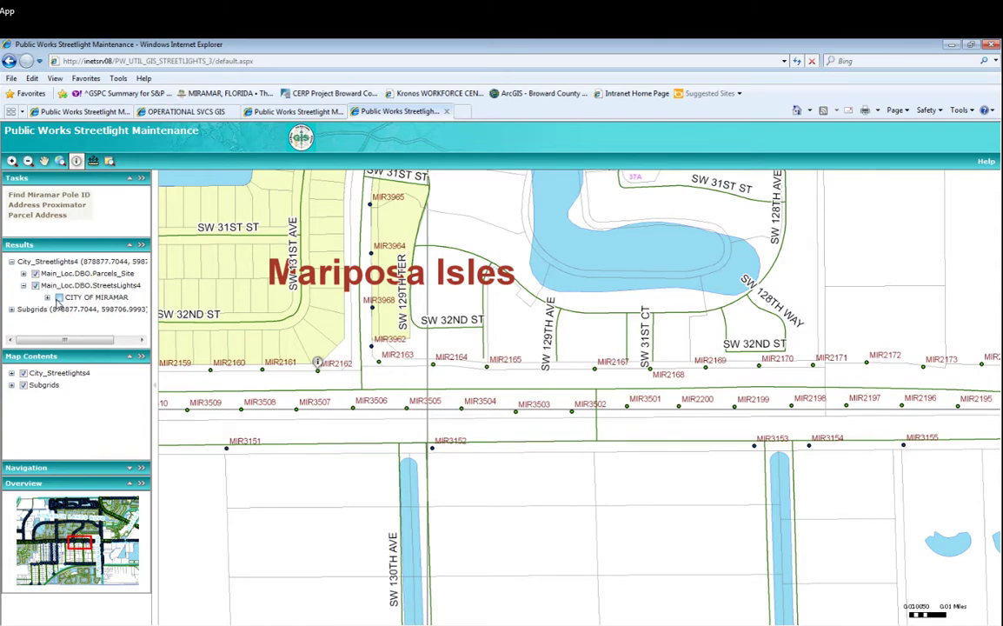
{"action": "left_click", "coordinate": [48, 298]}
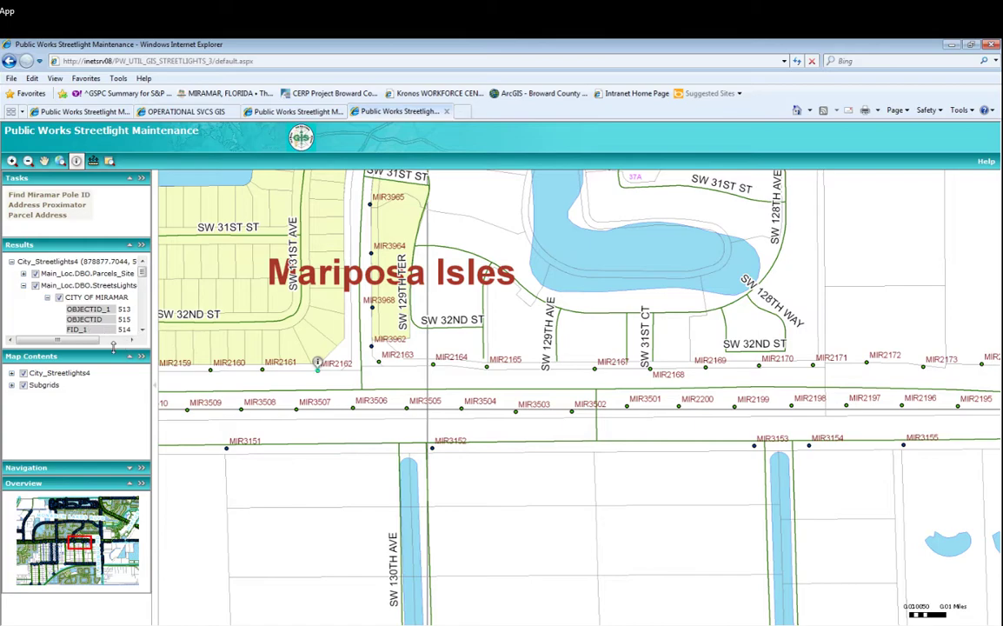
- Enlarge the Results panel and scroll to GPS 25.979217, -80.322018 and MAINT 2
{"action": "left_click_drag", "start_coordinate": [113, 346], "coordinate": [94, 539]}
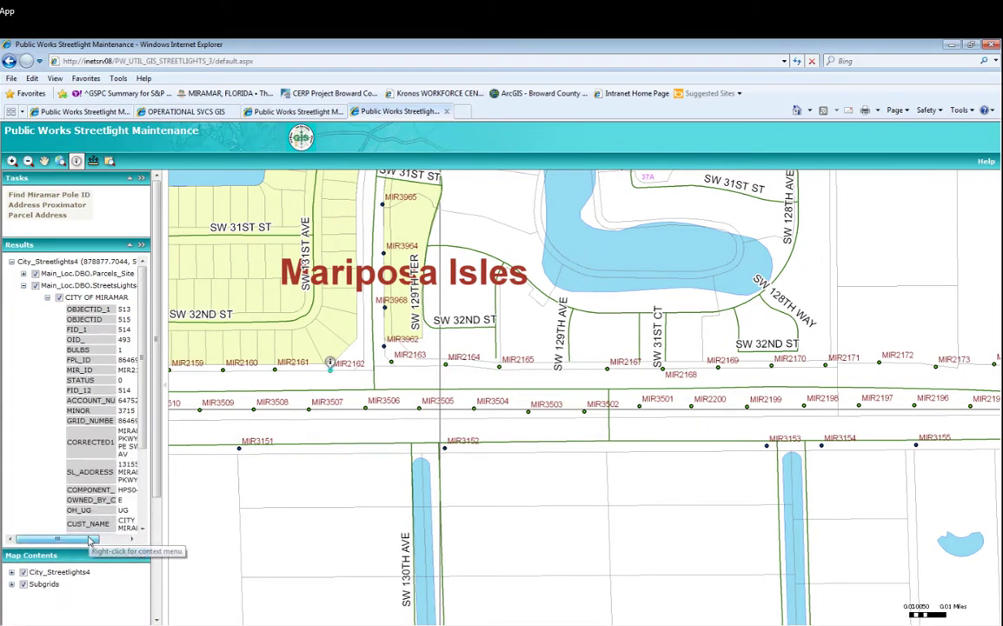
{"action": "left_click", "coordinate": [94, 539]}
{"action": "left_click", "coordinate": [94, 539]}
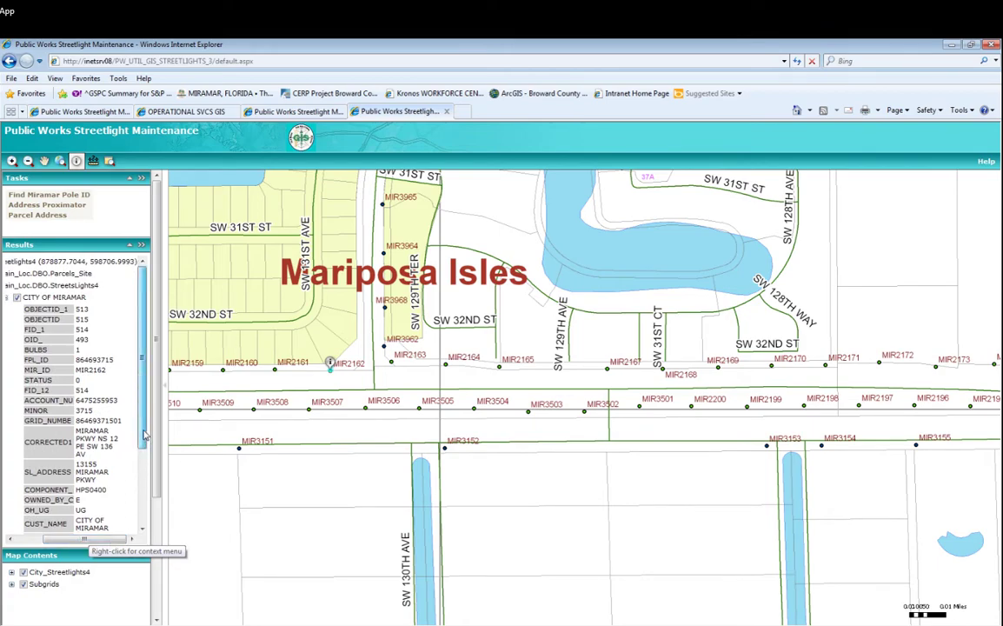
{"action": "scroll", "coordinate": [146, 442], "scroll_direction": "down", "scroll_amount": 3}
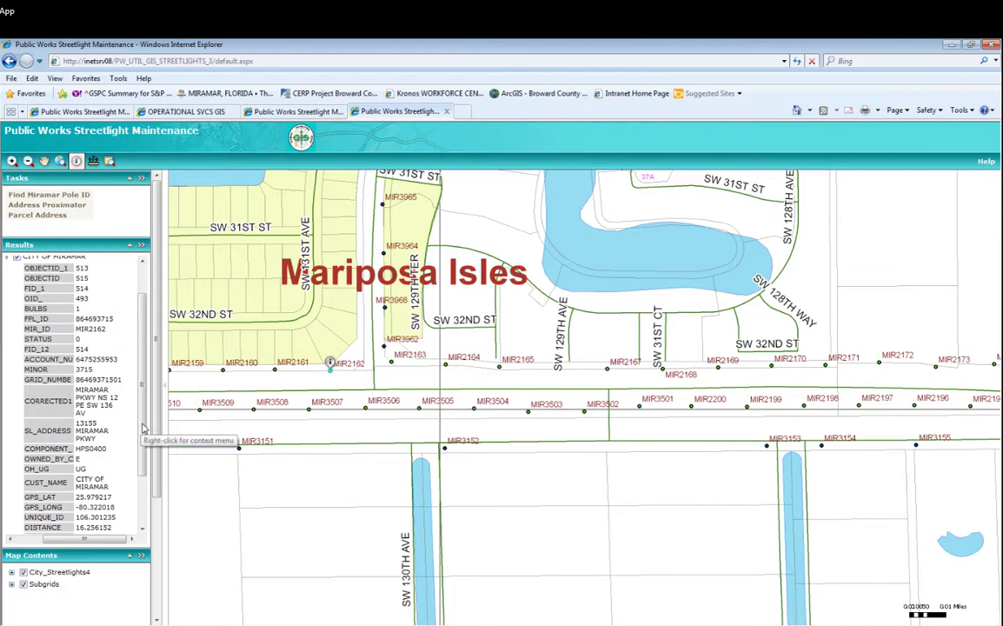
{"action": "scroll", "coordinate": [145, 428], "scroll_direction": "down", "scroll_amount": 3}
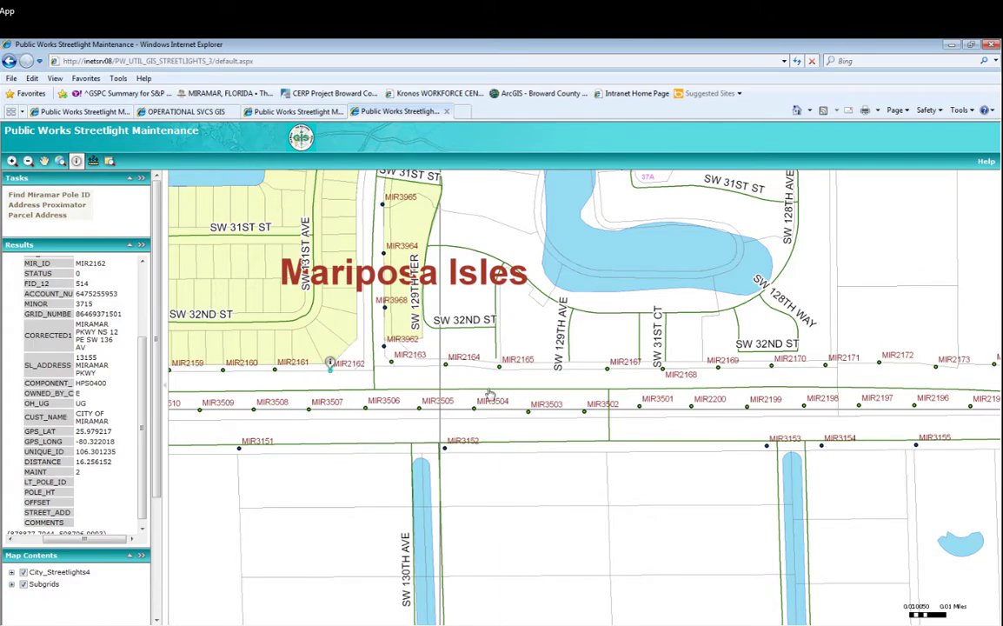
{"action": "left_click", "coordinate": [92, 161]}
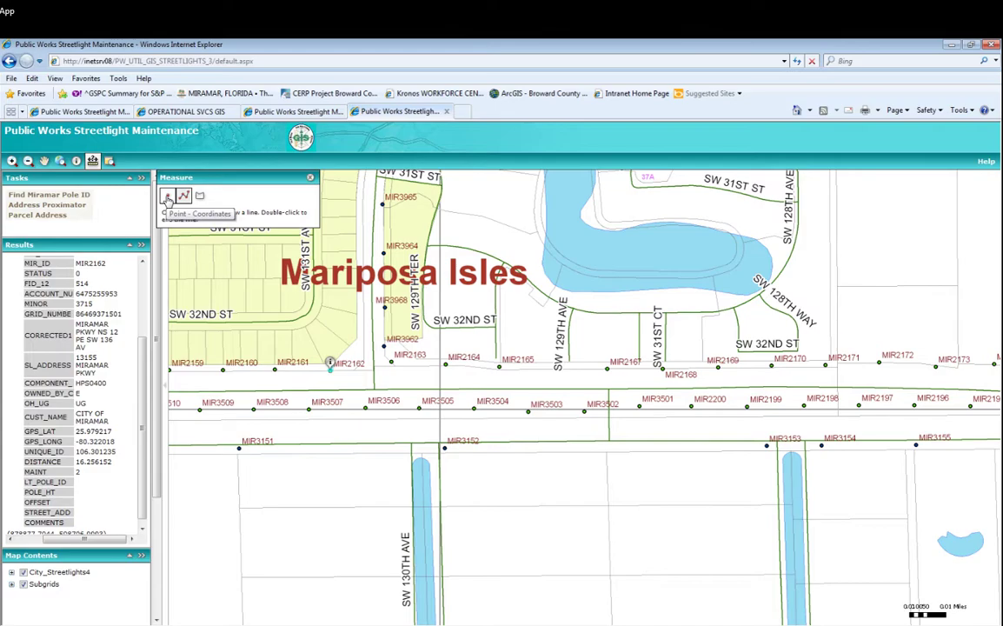
{"action": "left_click", "coordinate": [167, 198]}
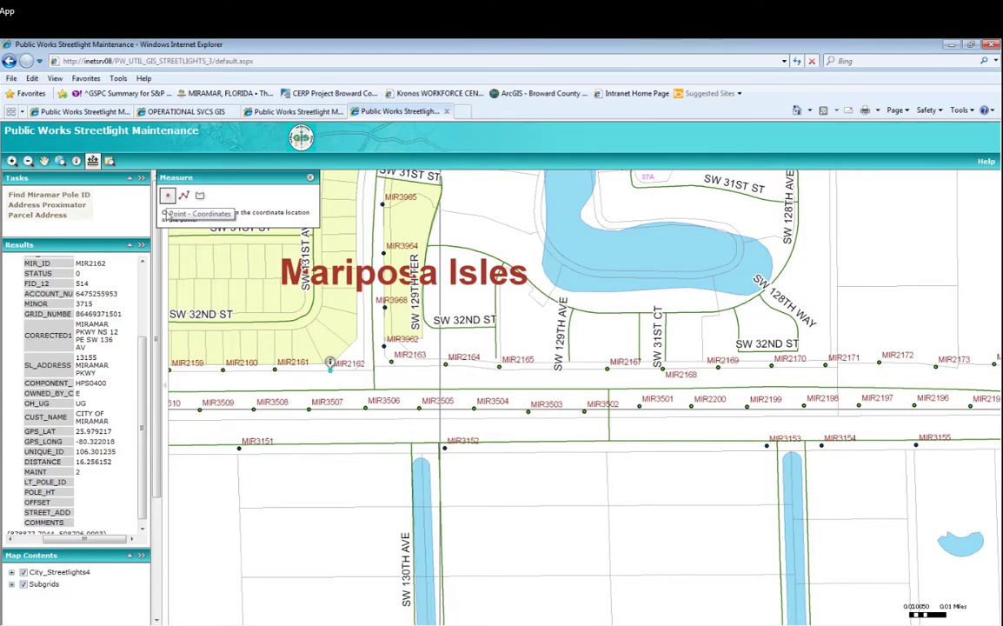
{"action": "left_click", "coordinate": [331, 375]}
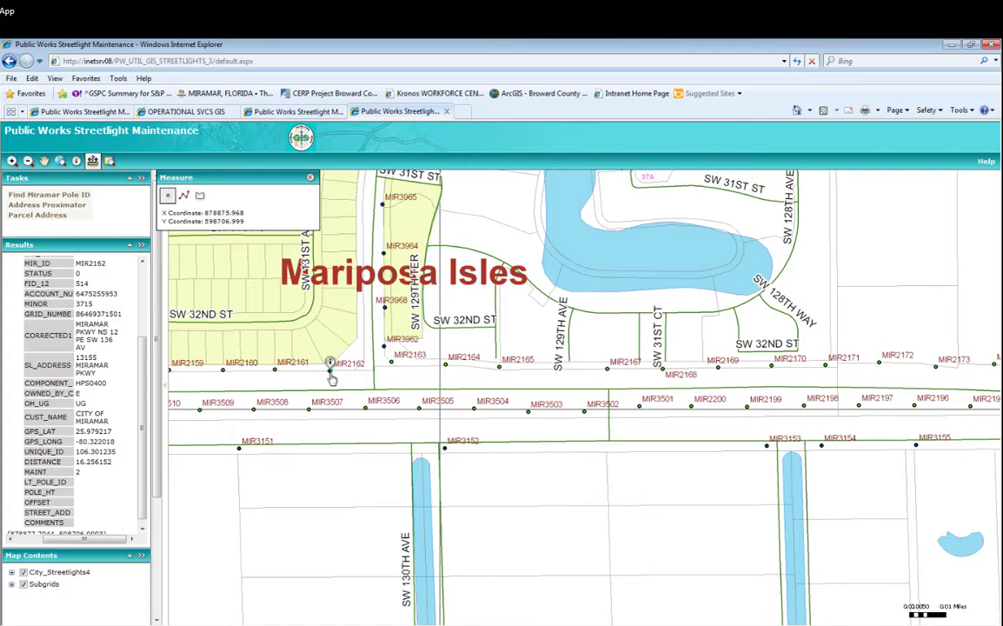
{"action": "left_click", "coordinate": [310, 179]}
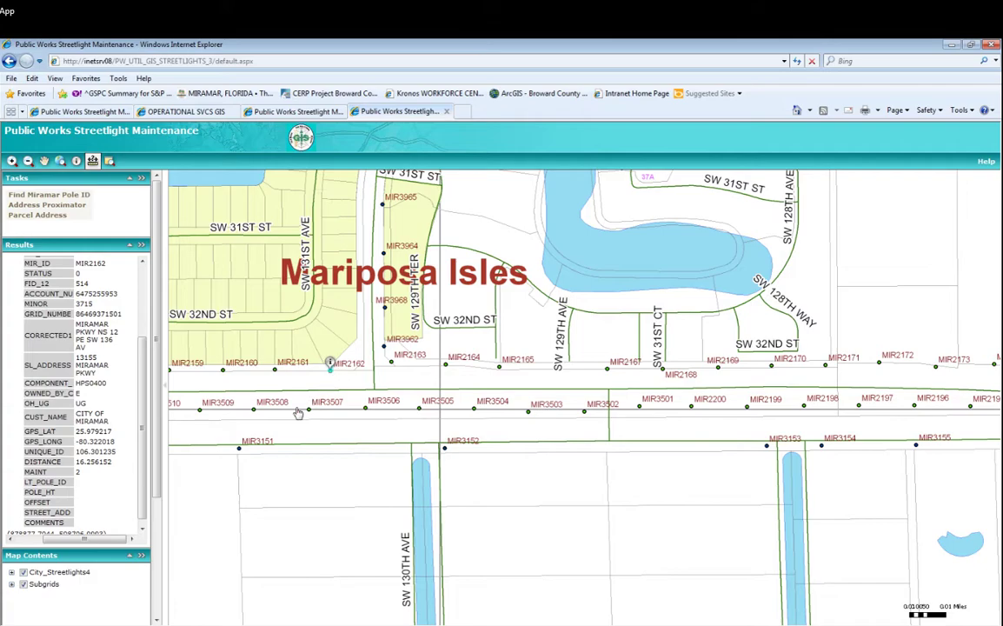
- Measure a line south from pole MIR2162, reading 57.318 in Feet
{"action": "left_click", "coordinate": [90, 160]}
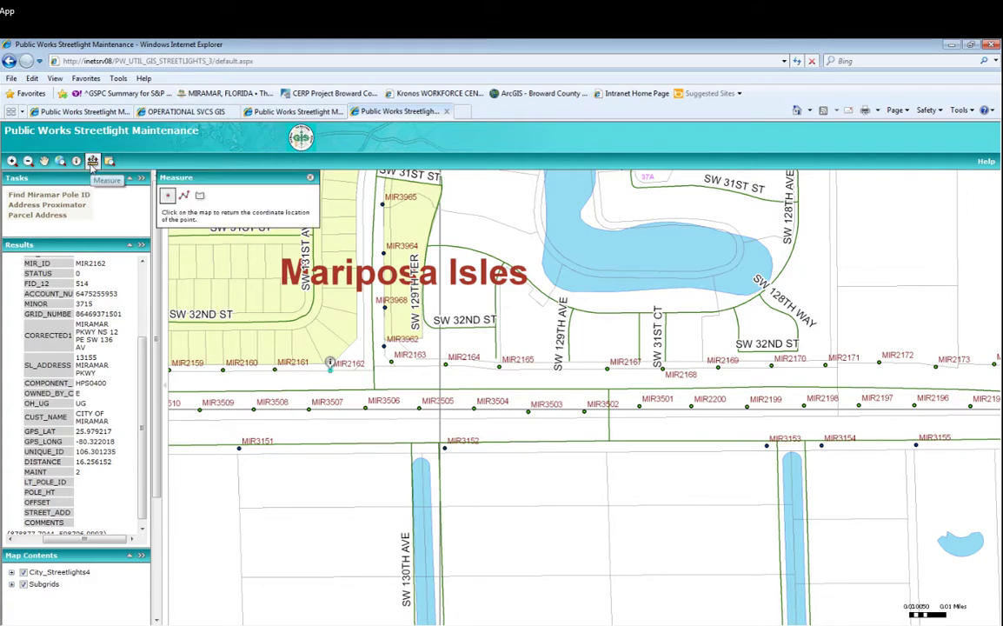
{"action": "left_click", "coordinate": [184, 196]}
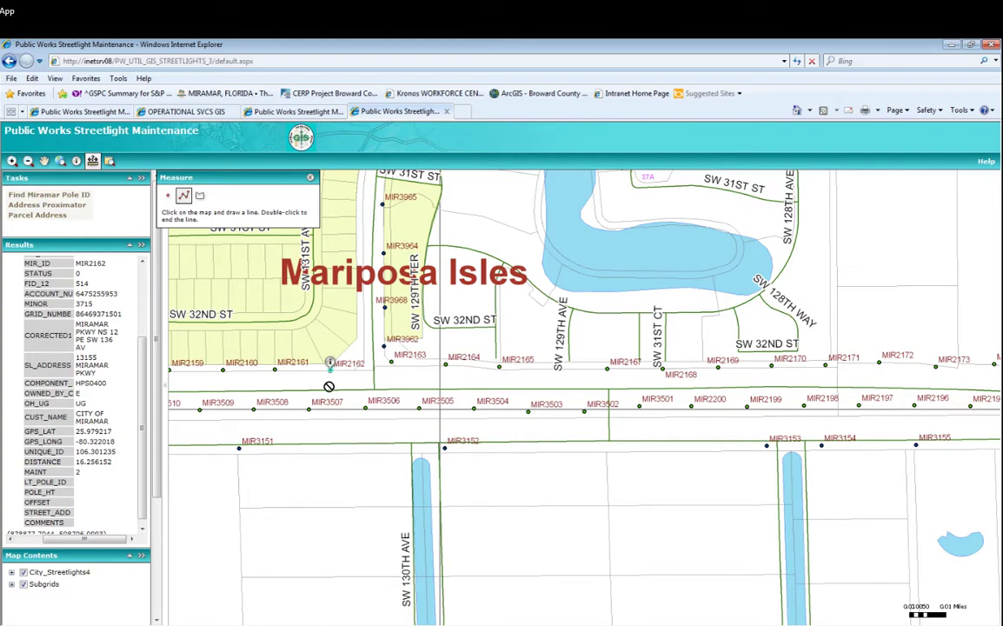
{"action": "left_click", "coordinate": [329, 370]}
{"action": "left_click", "coordinate": [183, 196]}
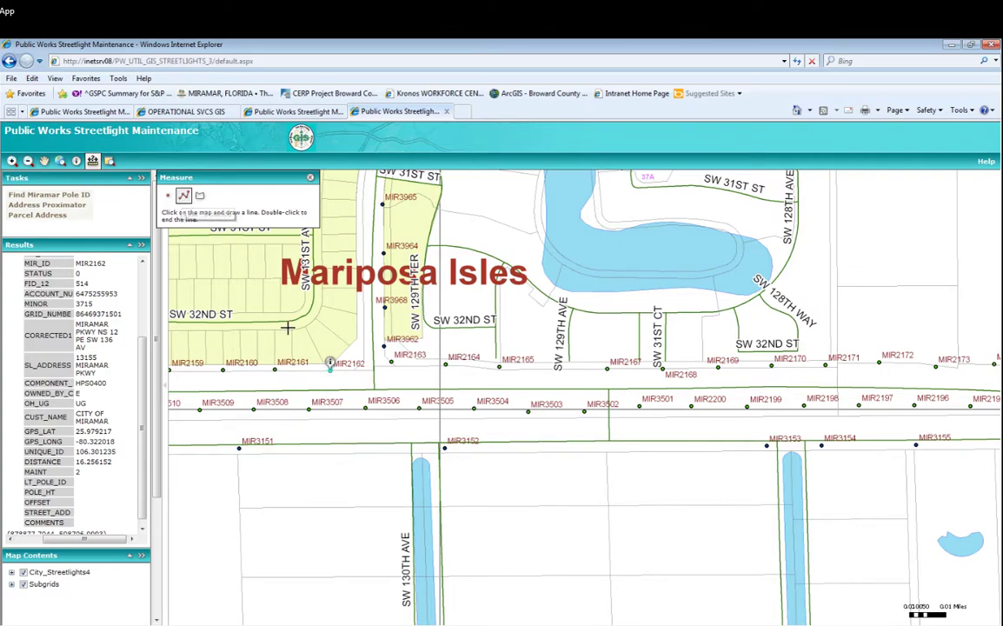
{"action": "left_click", "coordinate": [329, 370]}
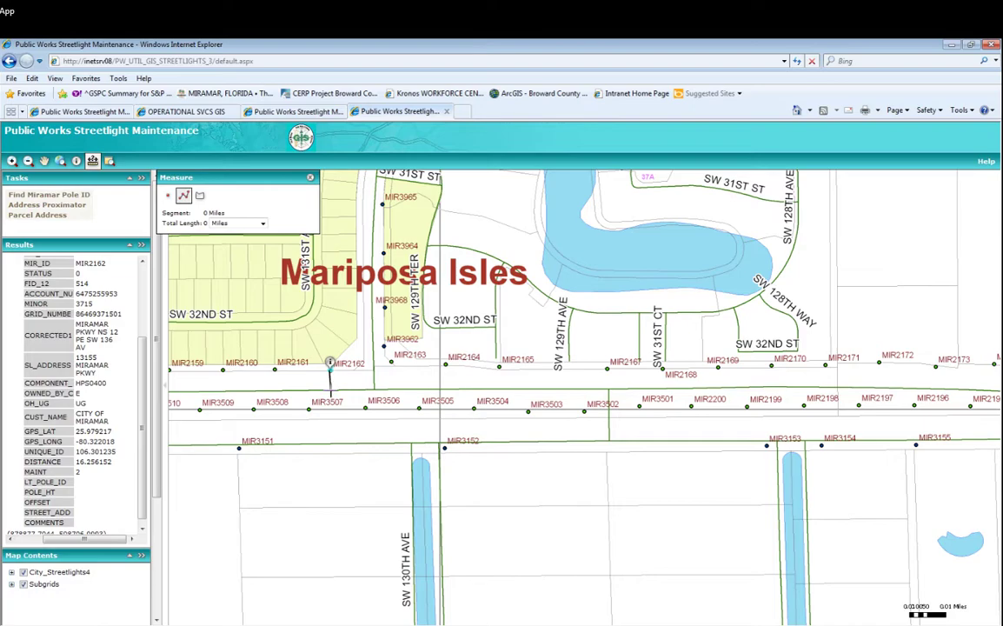
{"action": "left_click", "coordinate": [330, 387]}
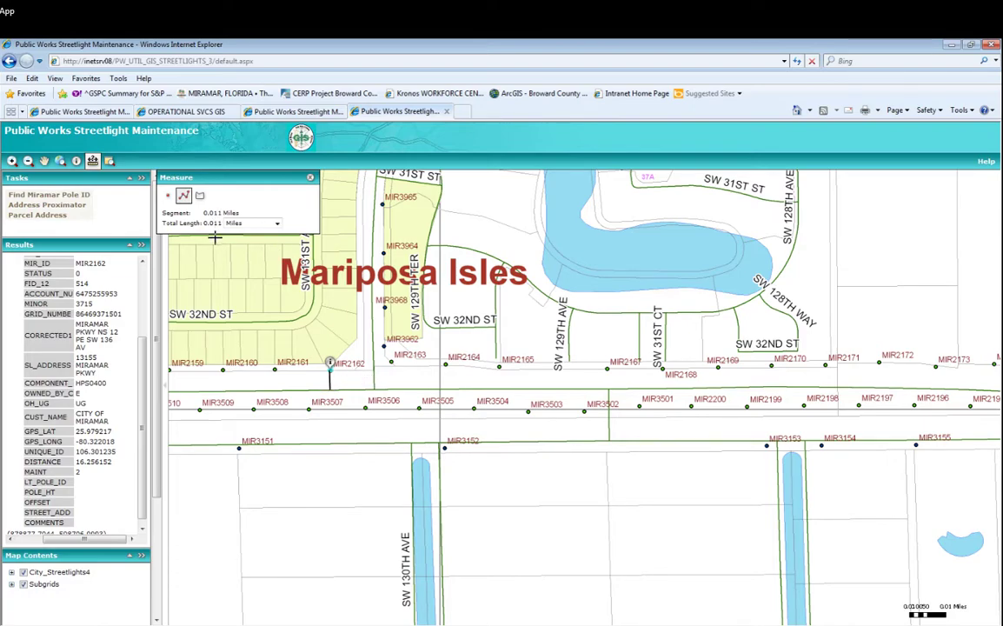
{"action": "left_click", "coordinate": [277, 225]}
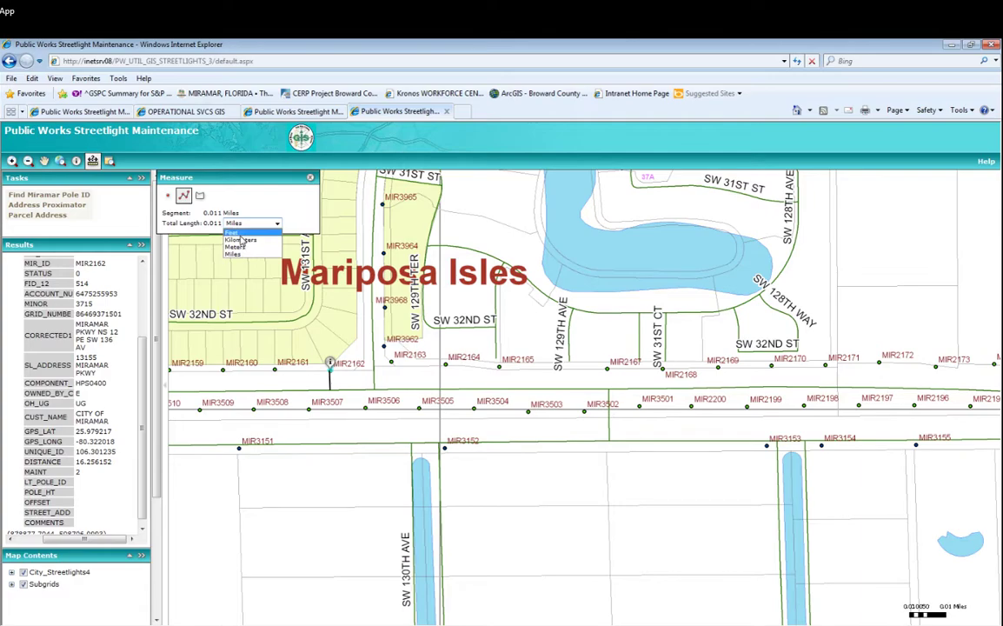
{"action": "left_click", "coordinate": [239, 233]}
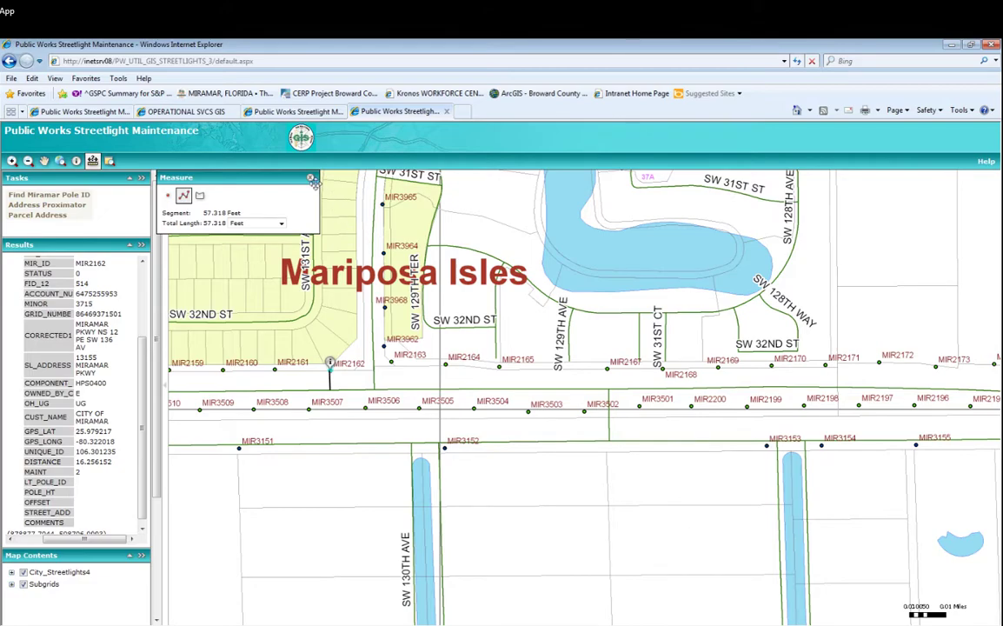
- Close the measurement readout and bring up the browser's image options on the map
{"action": "mouse_move", "coordinate": [293, 176]}
{"action": "left_mouse_down"}
{"action": "mouse_move", "coordinate": [356, 224]}
{"action": "mouse_move", "coordinate": [295, 187]}
{"action": "mouse_move", "coordinate": [298, 177]}
{"action": "left_mouse_up"}
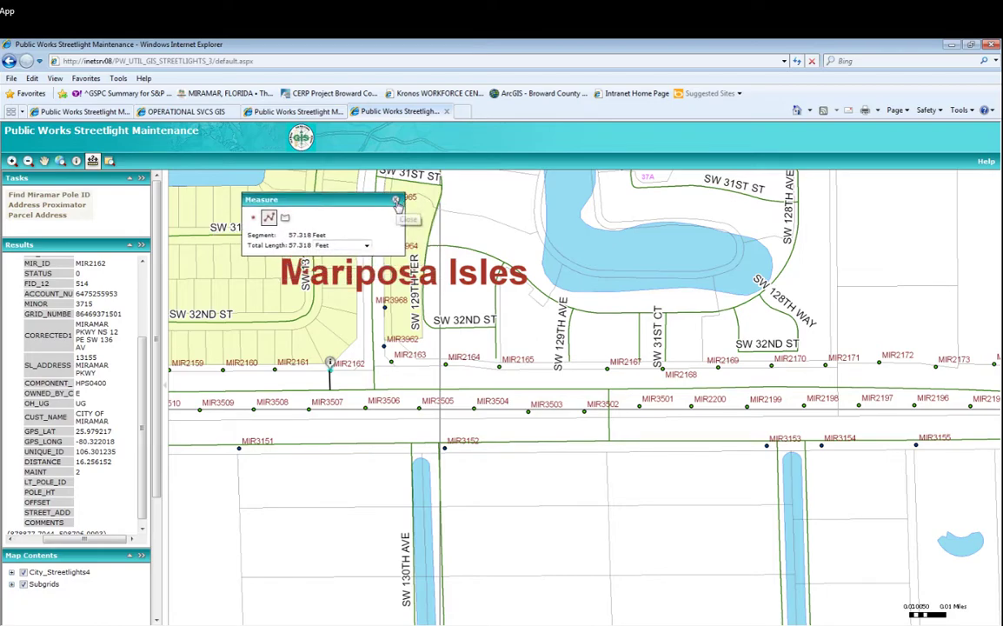
{"action": "left_click", "coordinate": [369, 179]}
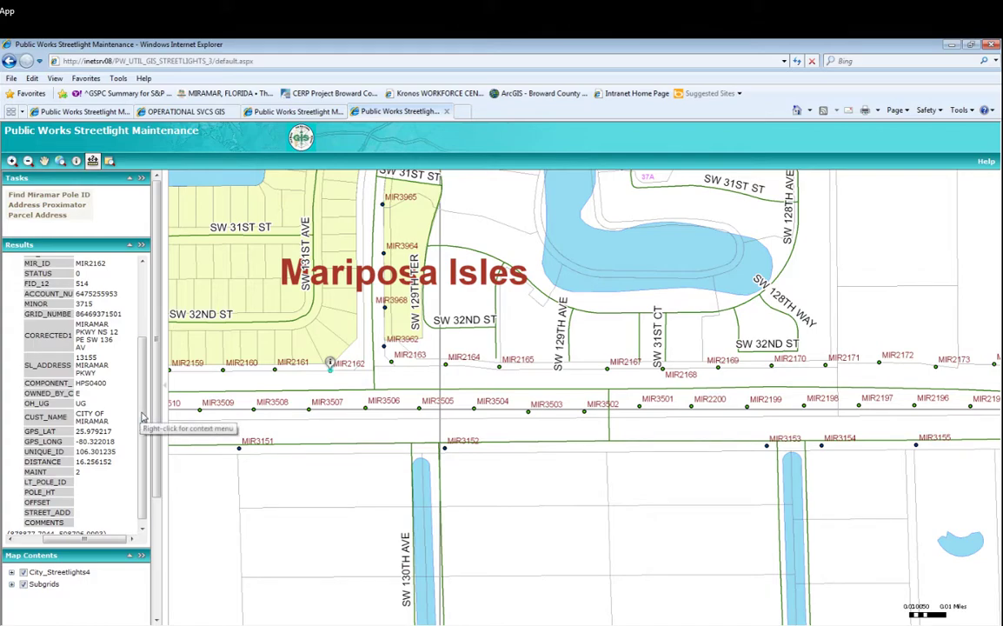
{"action": "scroll", "coordinate": [131, 409], "scroll_direction": "up", "scroll_amount": 3}
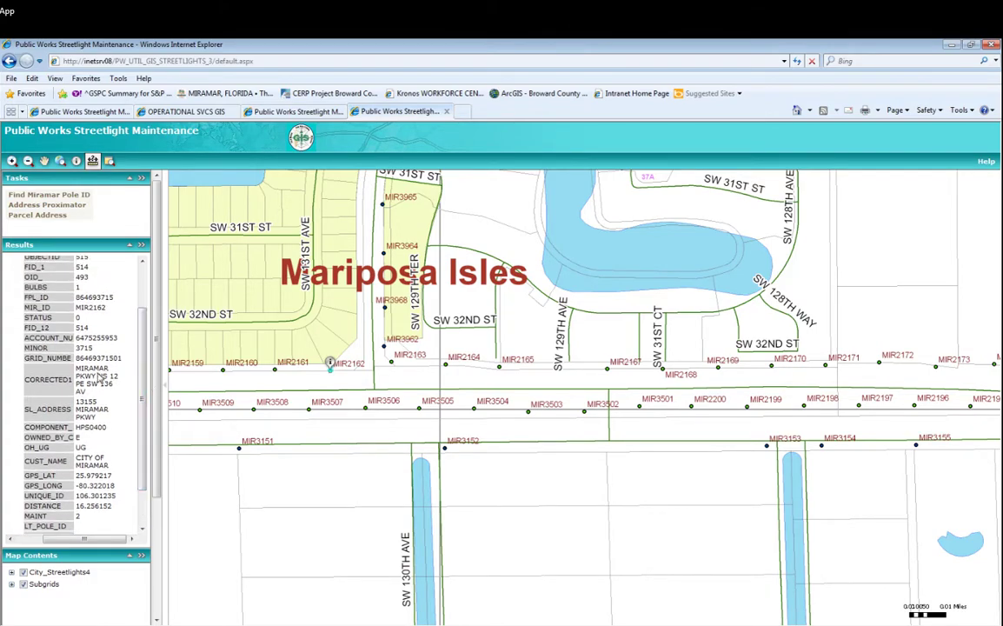
{"action": "right_click", "coordinate": [209, 386]}
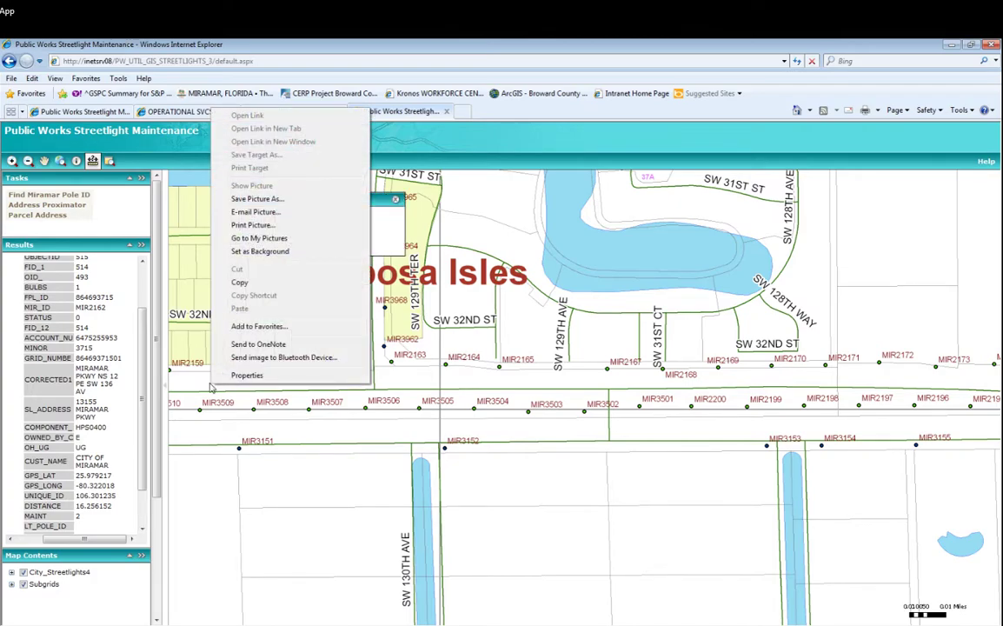
- Dismiss the first e-mail picture prompt and clear the measured line
{"action": "left_click", "coordinate": [244, 214]}
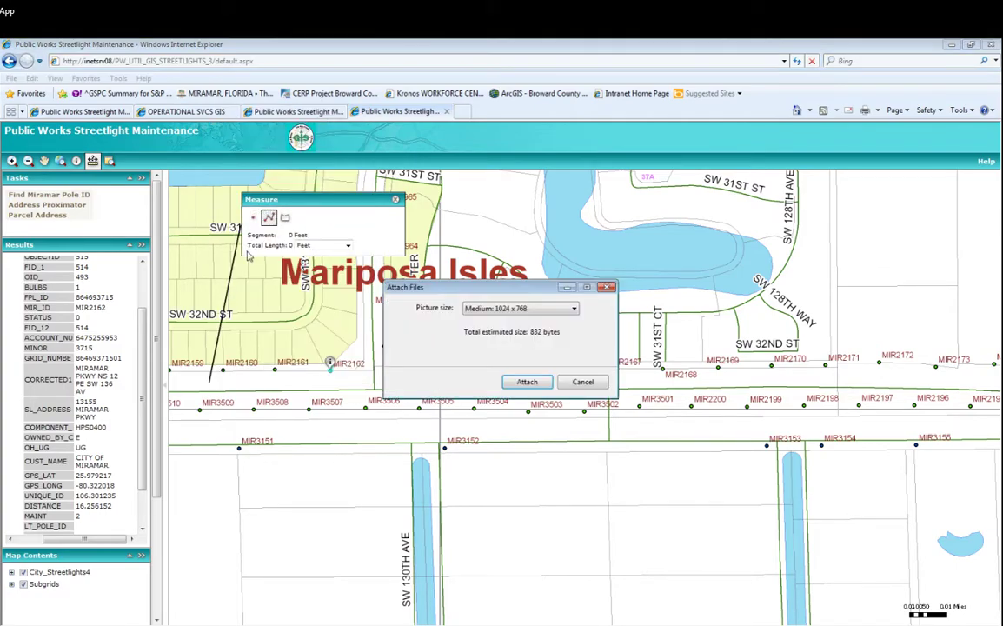
{"action": "key", "text": "Escape"}
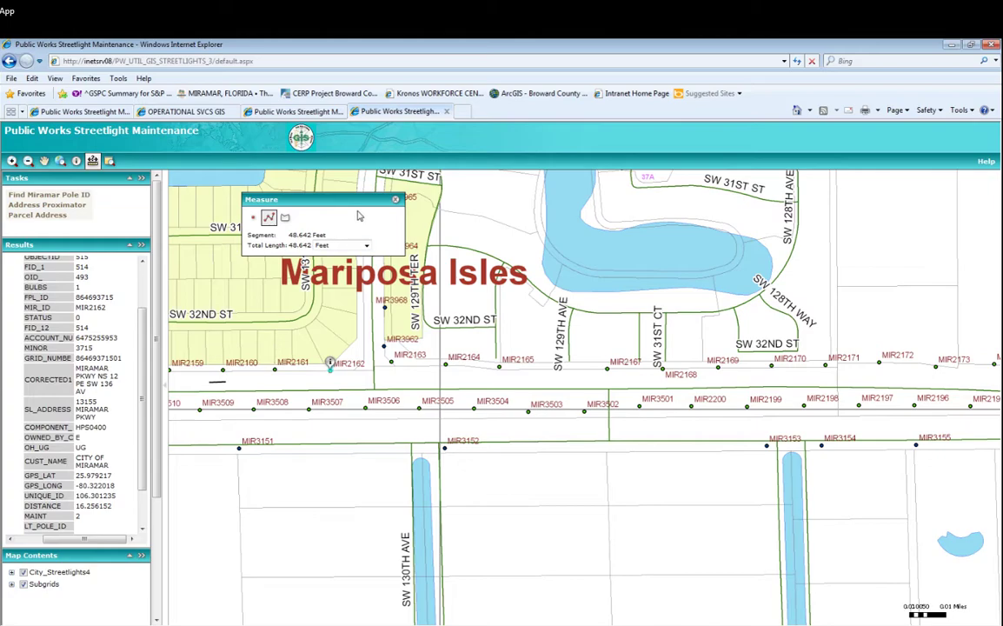
{"action": "left_click", "coordinate": [395, 202]}
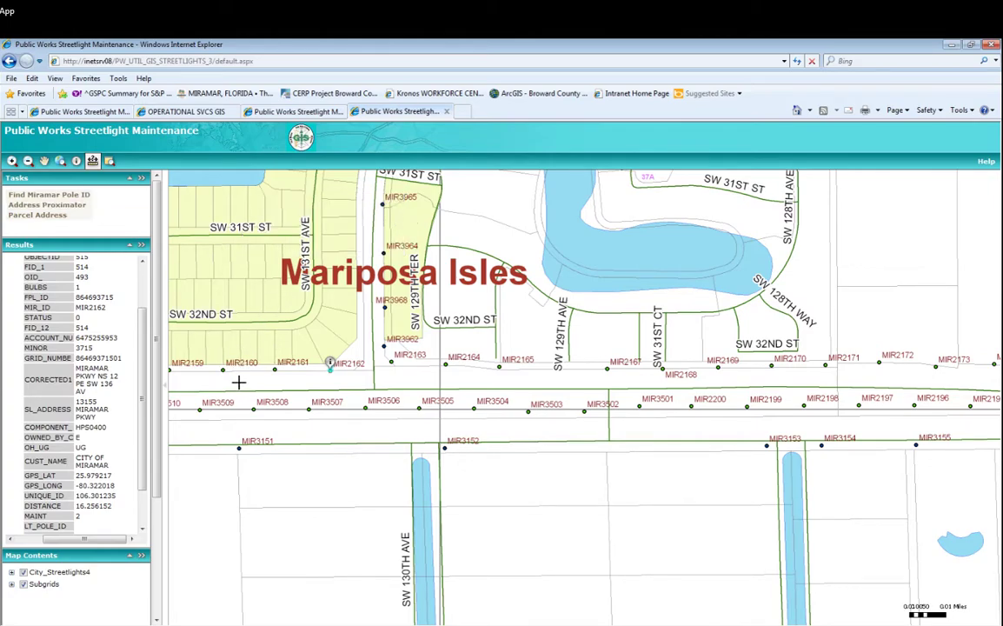
- Attach the map picture at Original Size to a new e-mail message
{"action": "right_click", "coordinate": [240, 381]}
{"action": "left_click", "coordinate": [274, 210]}
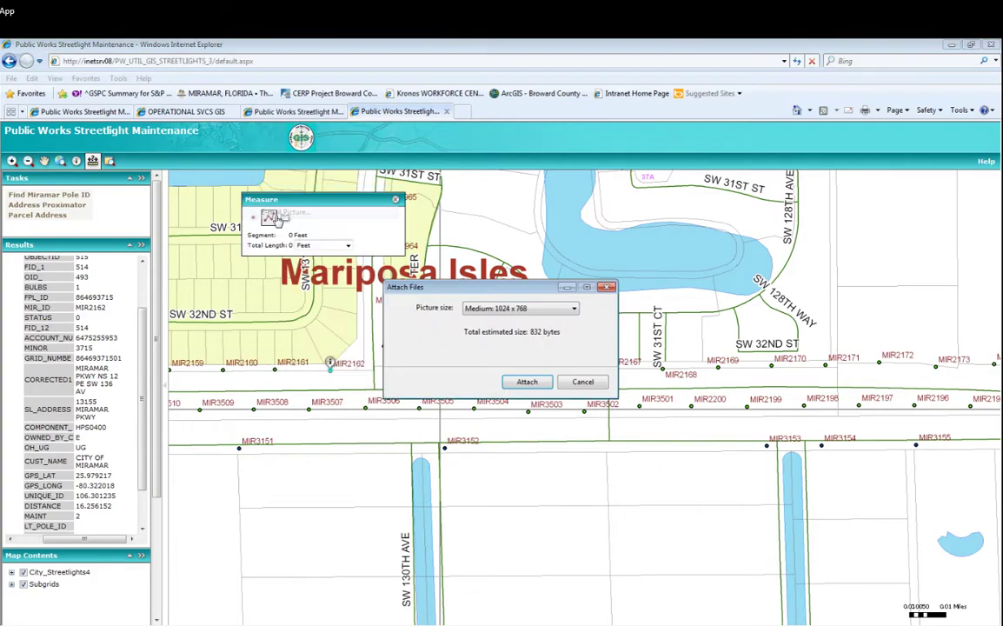
{"action": "left_click", "coordinate": [574, 310]}
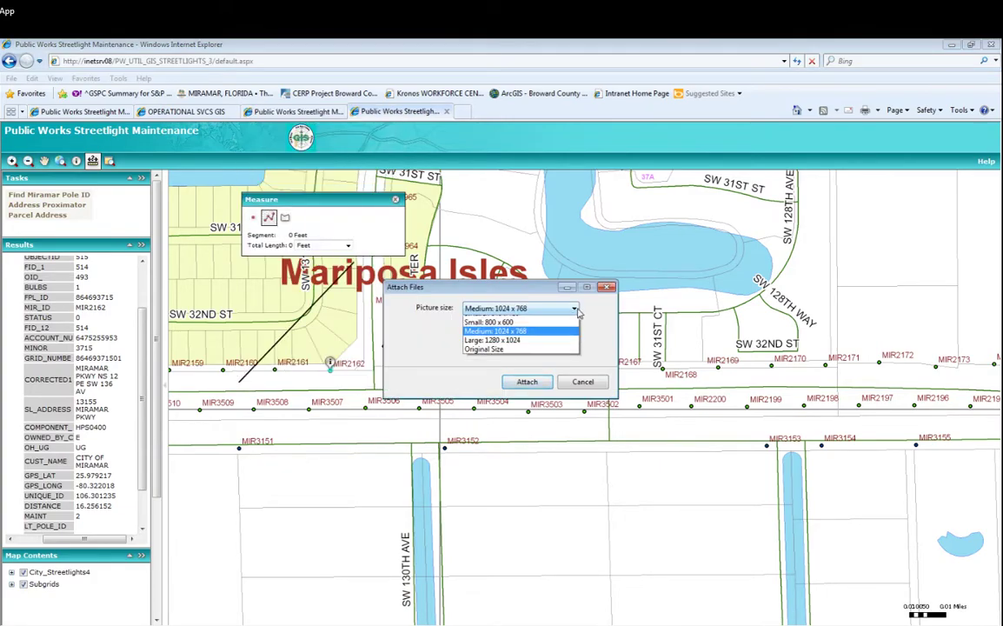
{"action": "left_click", "coordinate": [499, 360]}
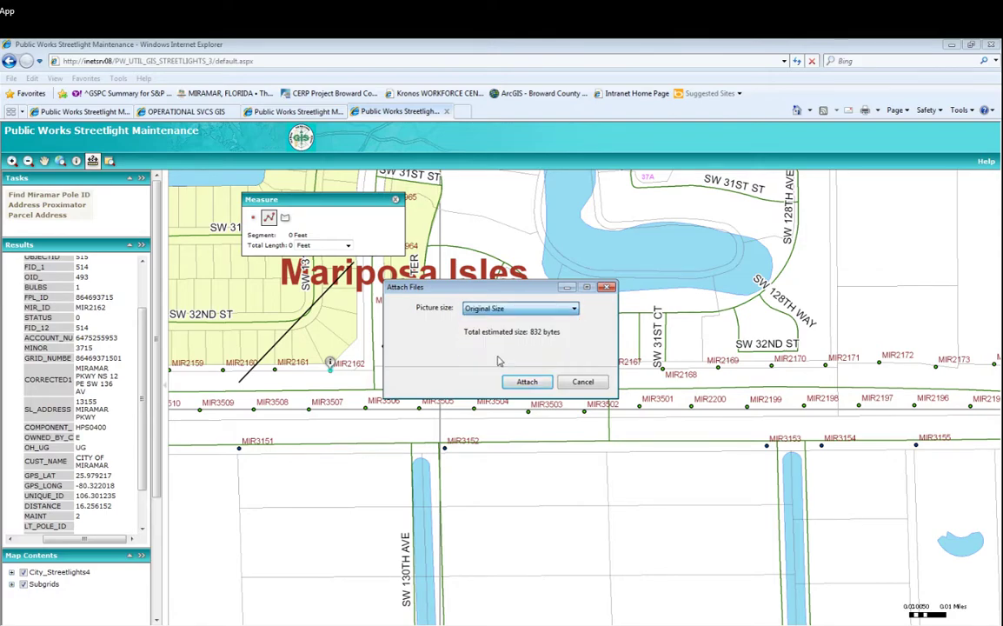
{"action": "left_click", "coordinate": [527, 382]}
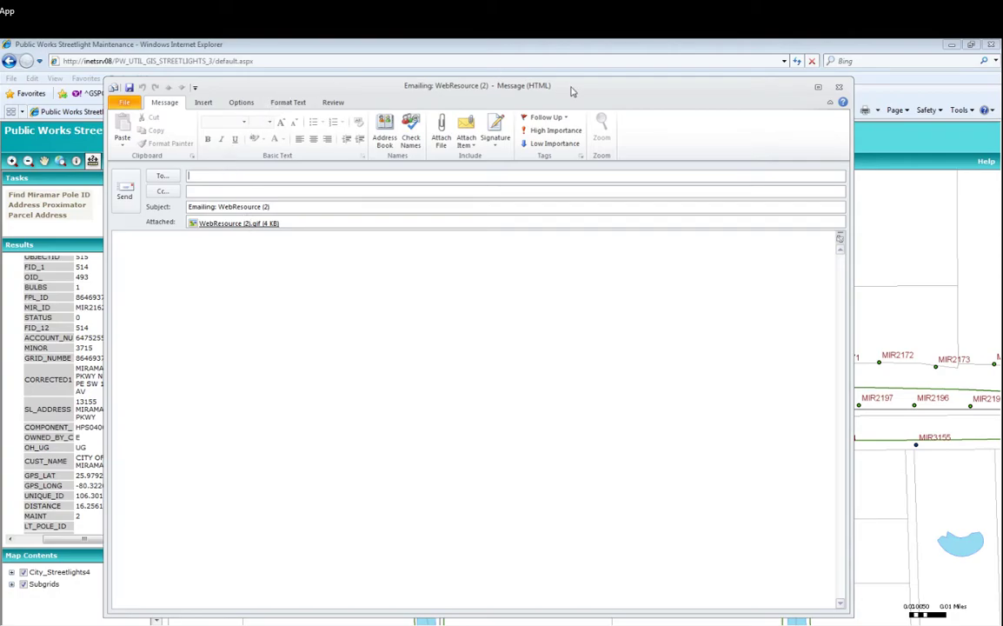
- Shift the message window aside and open the WebResource (2).gif attachment
{"action": "left_click_drag", "start_coordinate": [551, 86], "coordinate": [599, 101]}
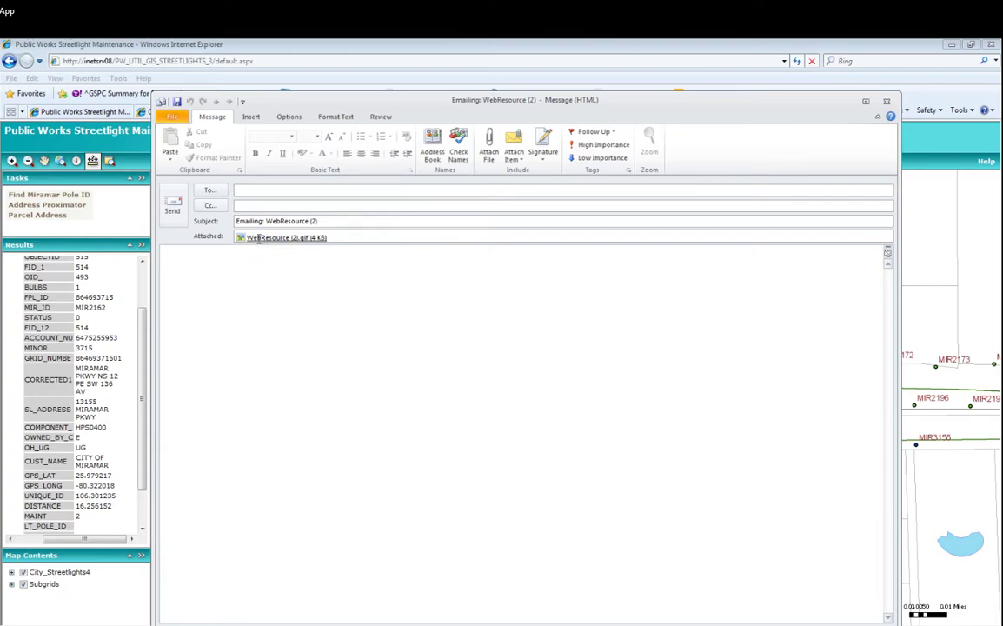
{"action": "double_click", "coordinate": [255, 238]}
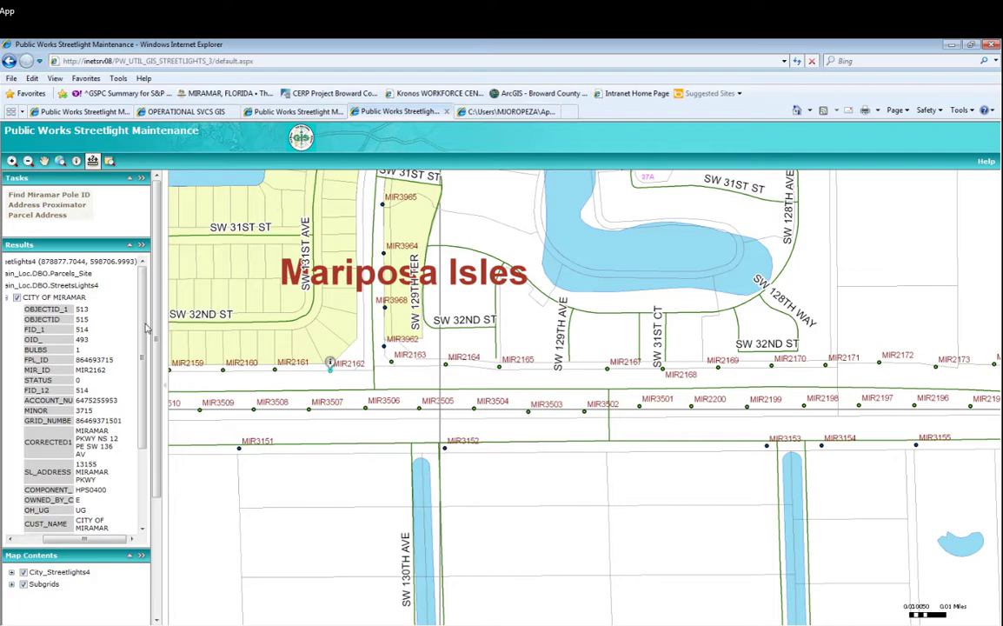
- Find pole ID MIR3924, enable its result and zoom the map to it on Monarch Lakes Blvd
{"action": "left_click", "coordinate": [54, 197]}
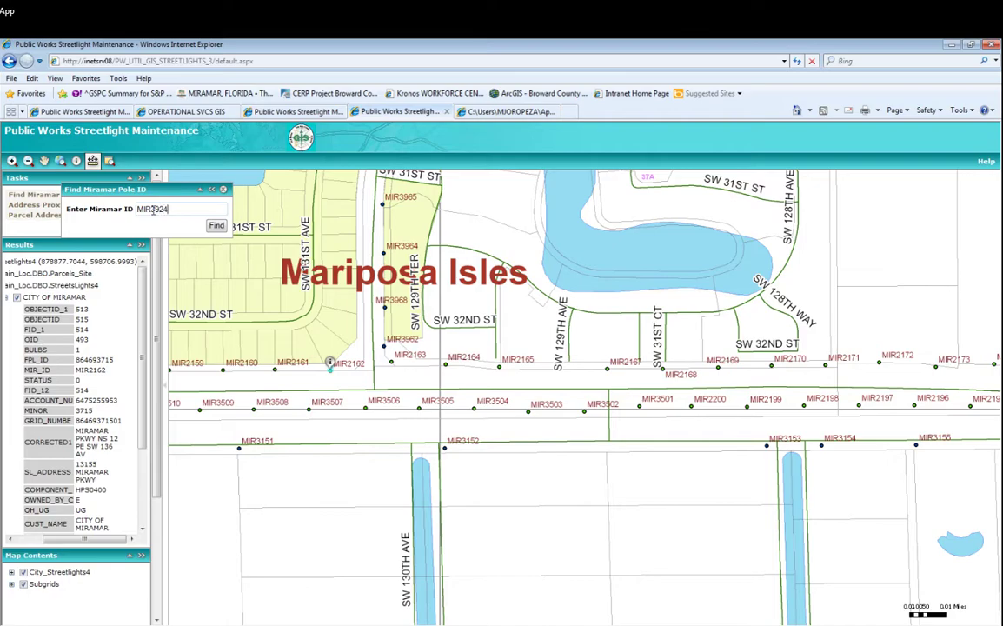
{"action": "left_click", "coordinate": [218, 227]}
{"action": "left_click_drag", "start_coordinate": [149, 188], "coordinate": [167, 140]}
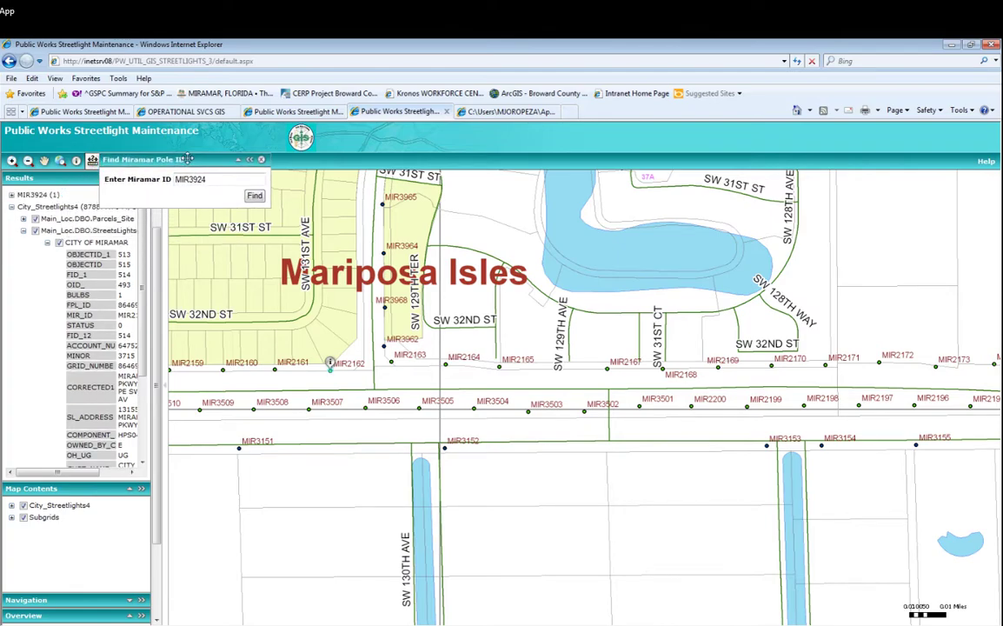
{"action": "left_click", "coordinate": [12, 196]}
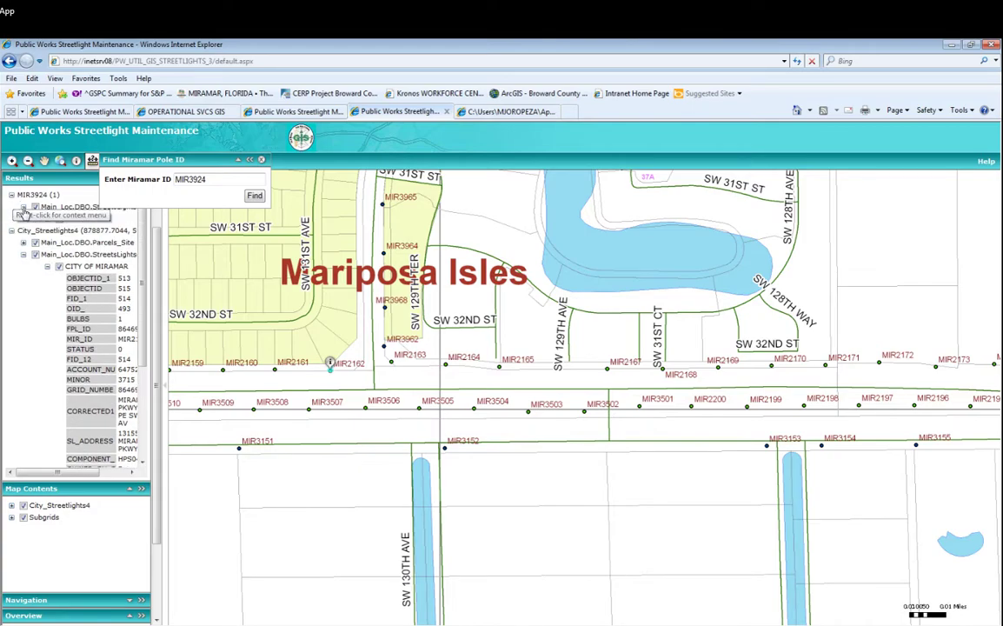
{"action": "left_click", "coordinate": [58, 219]}
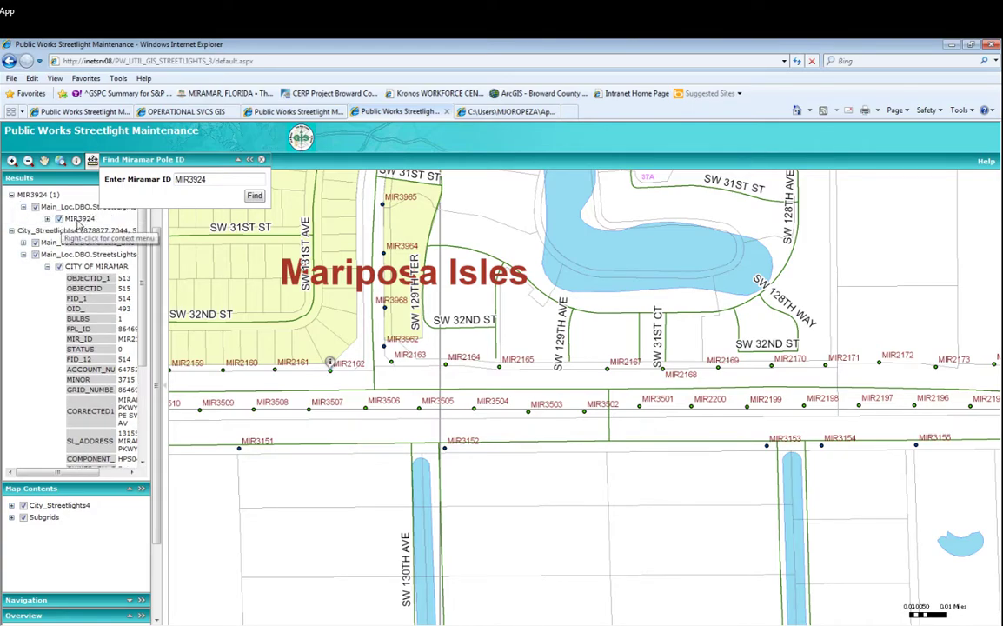
{"action": "right_click", "coordinate": [80, 222]}
{"action": "left_click", "coordinate": [97, 229]}
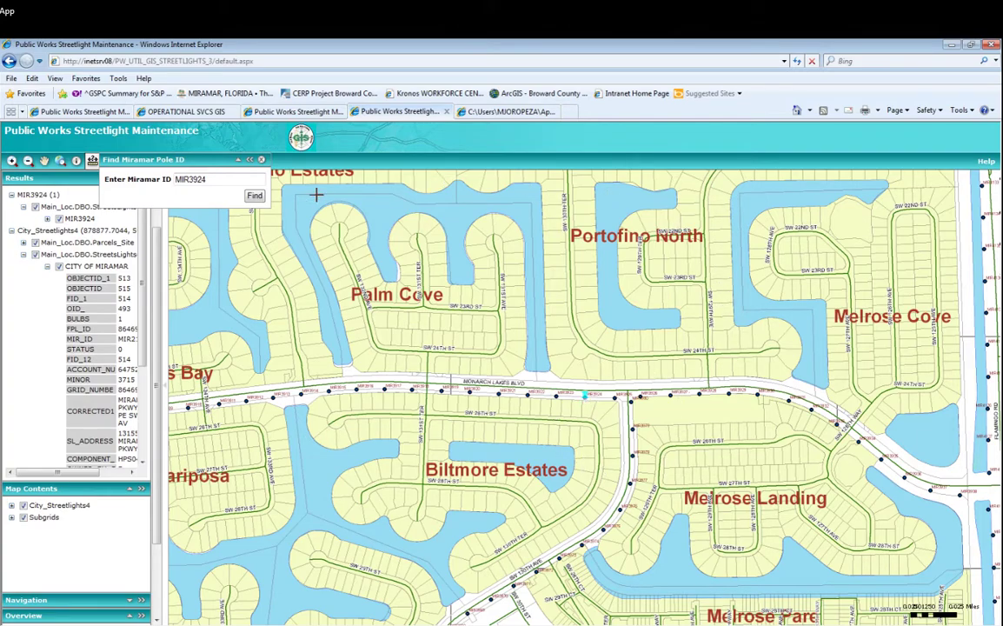
- Zoom onto MIR3924 and expand its record showing GPS 25.985315, -80.318653 and STATUS 0
{"action": "scroll", "coordinate": [584, 395], "scroll_direction": "up", "scroll_amount": 1}
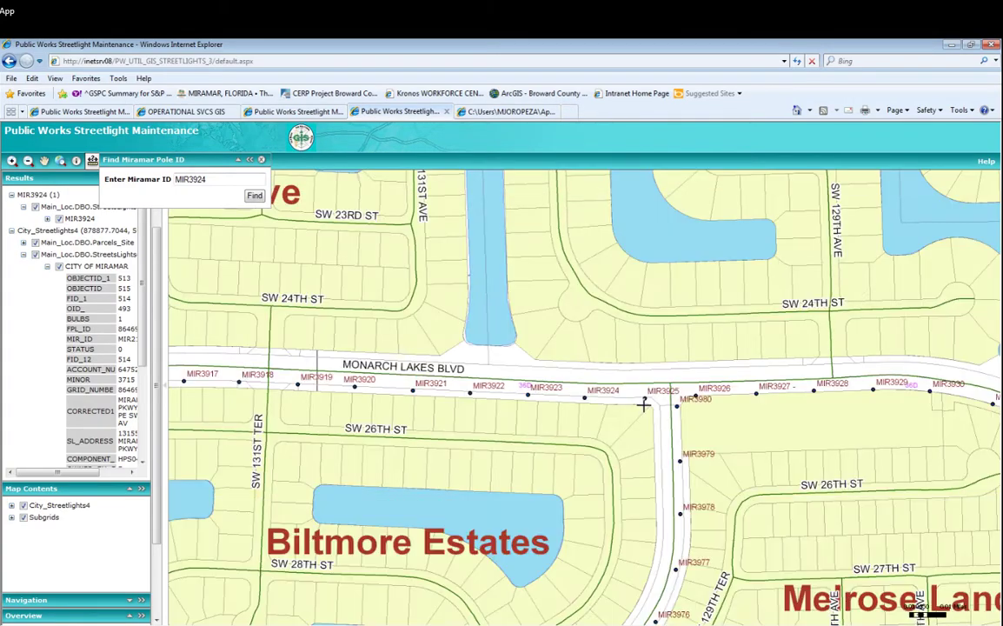
{"action": "scroll", "coordinate": [587, 401], "scroll_direction": "up", "scroll_amount": 1}
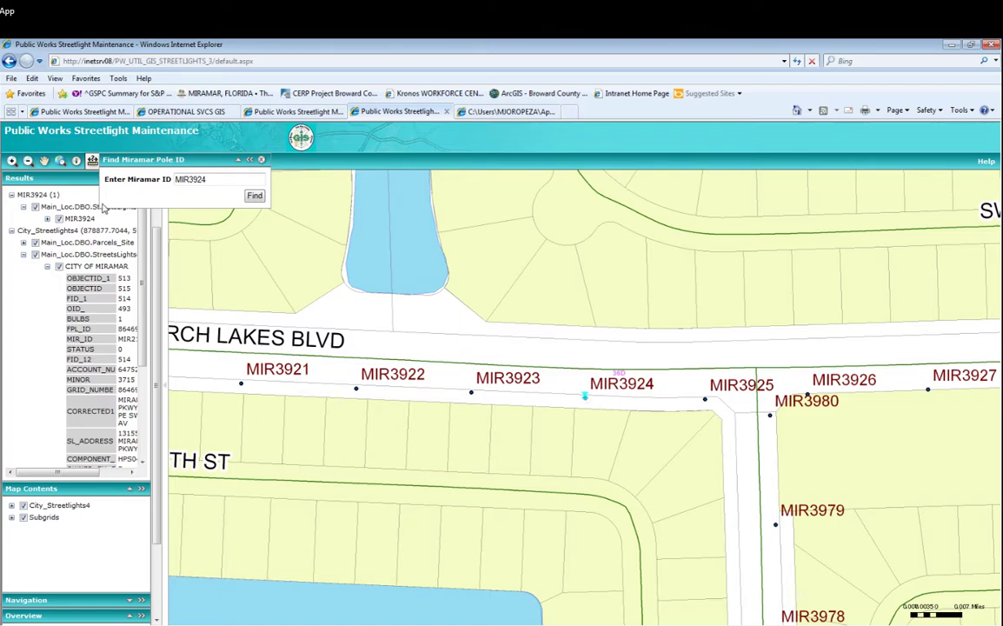
{"action": "left_click", "coordinate": [48, 220]}
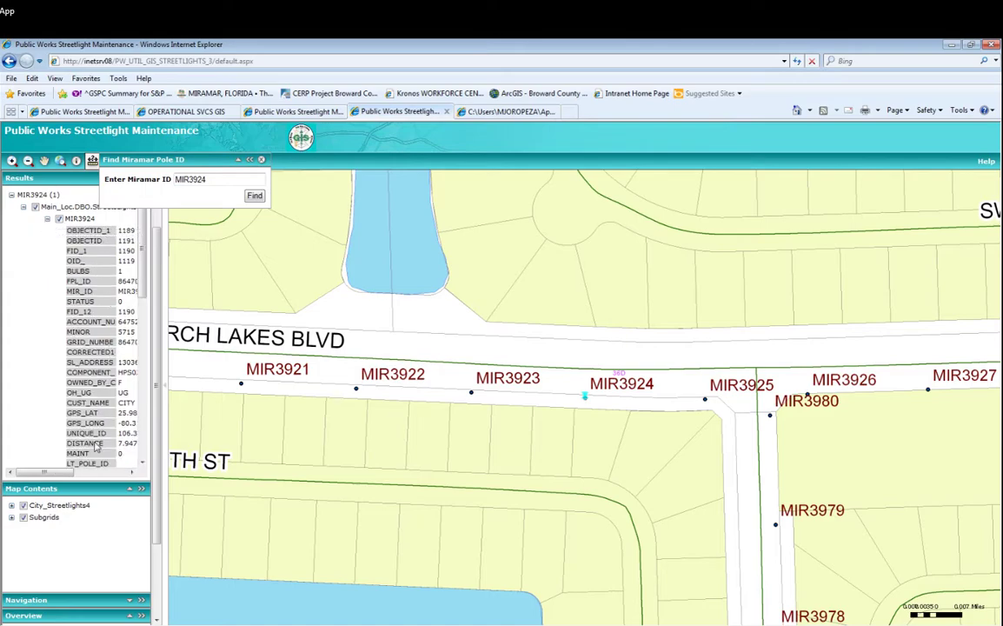
{"action": "left_click_drag", "start_coordinate": [48, 474], "coordinate": [88, 473]}
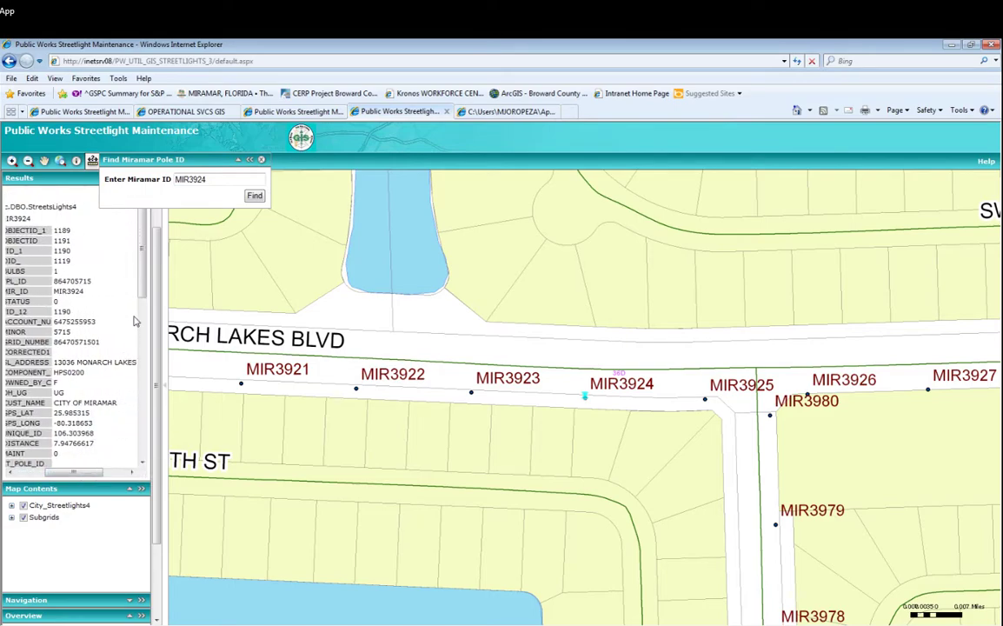
{"action": "left_click_drag", "start_coordinate": [142, 252], "coordinate": [158, 292]}
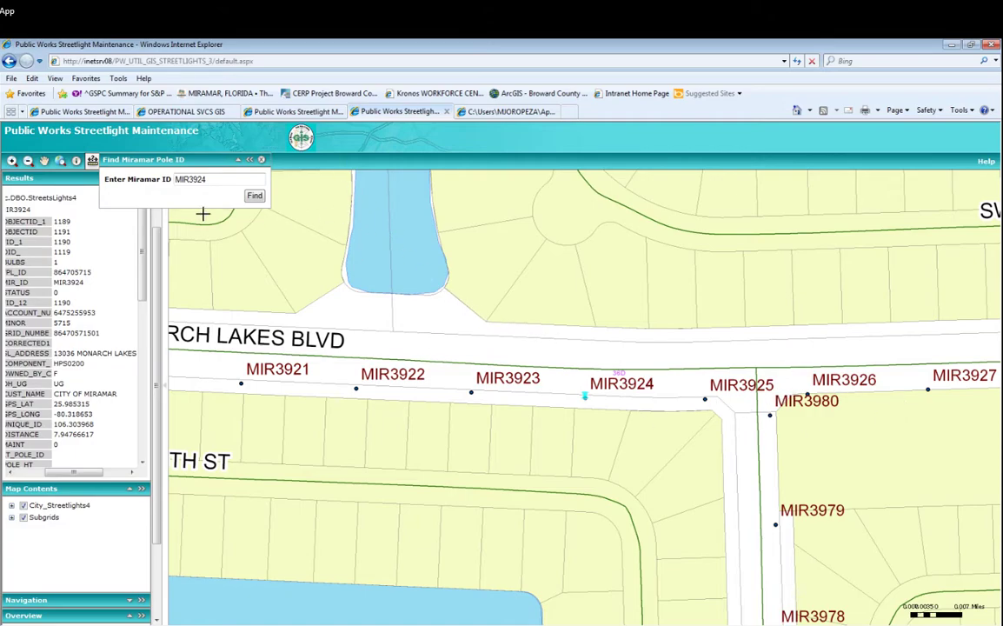
{"action": "left_click", "coordinate": [61, 162]}
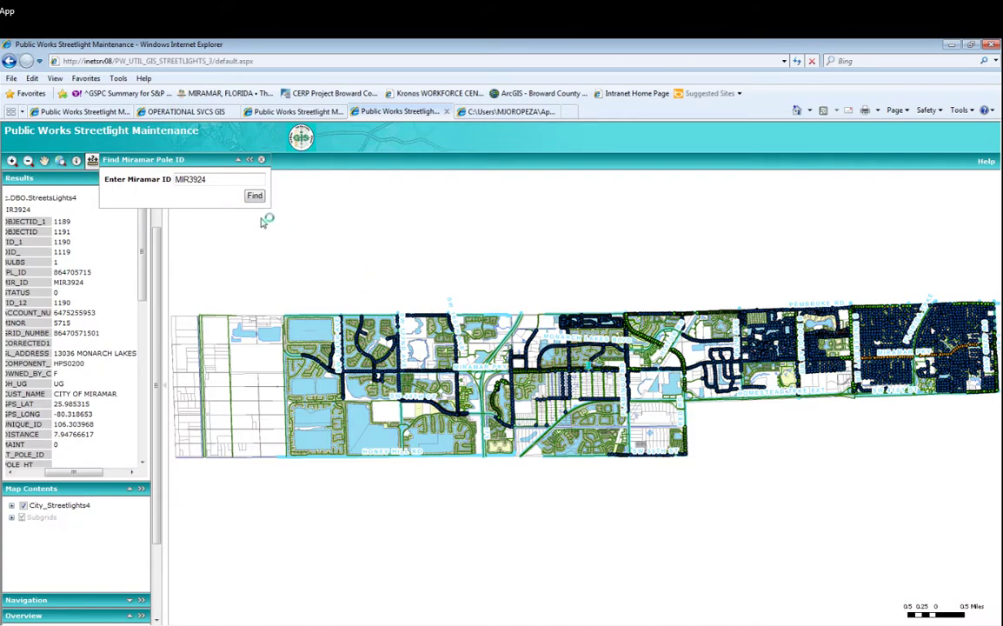
{"action": "left_click", "coordinate": [260, 160]}
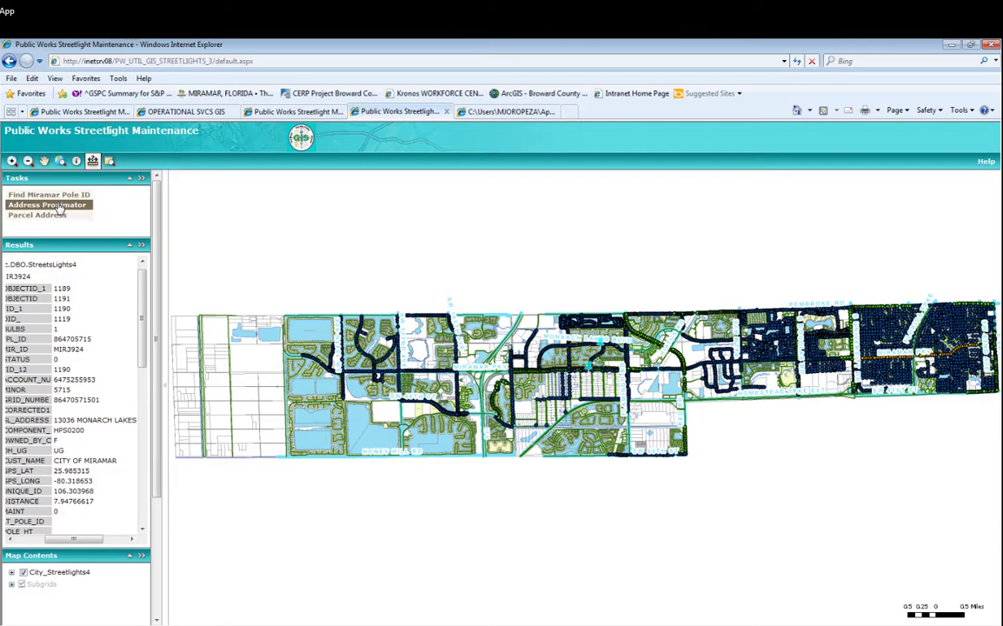
{"action": "left_click", "coordinate": [58, 207]}
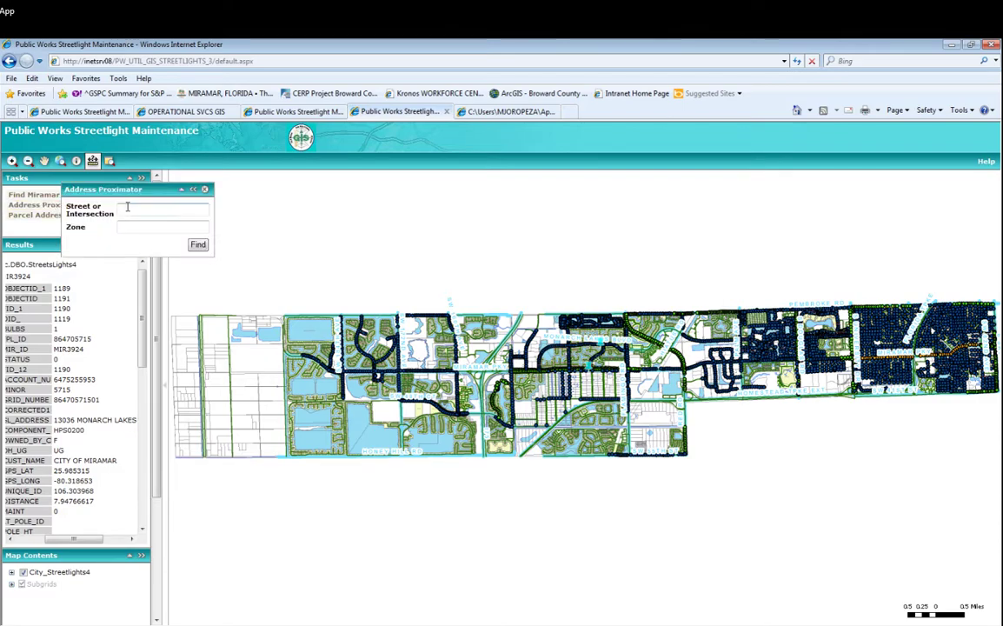
{"action": "left_click_drag", "start_coordinate": [127, 190], "coordinate": [284, 196]}
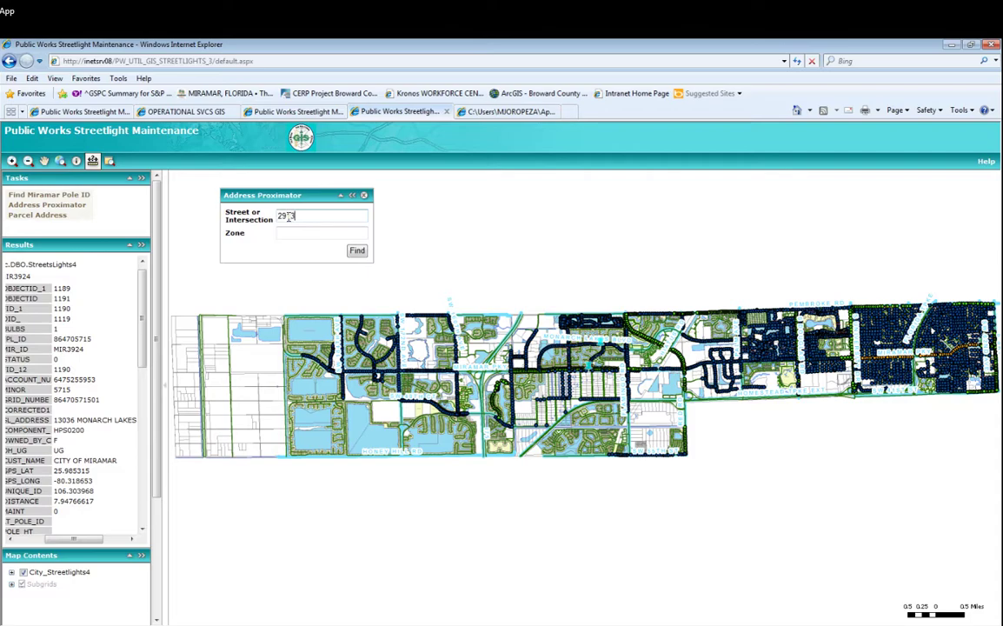
{"action": "type", "text": "SW 67 WAY"}
{"action": "left_click", "coordinate": [358, 251]}
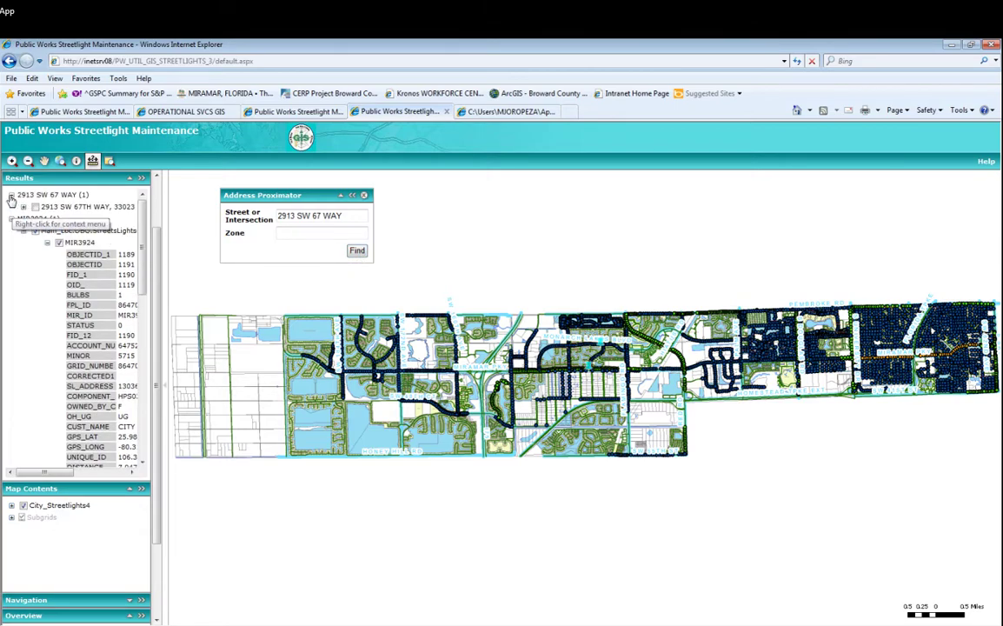
{"action": "left_click", "coordinate": [35, 208]}
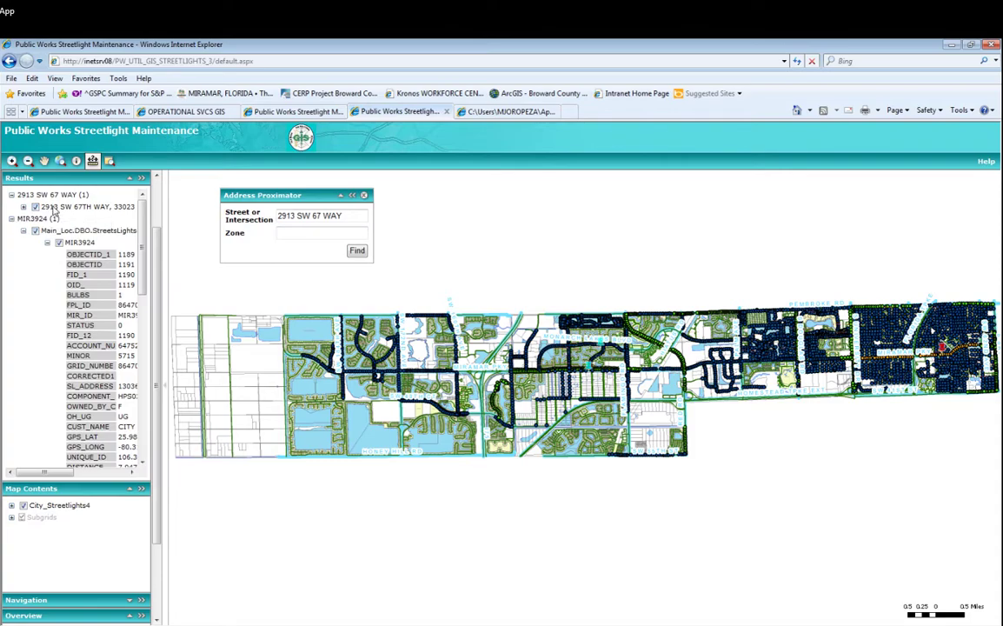
{"action": "right_click", "coordinate": [52, 210]}
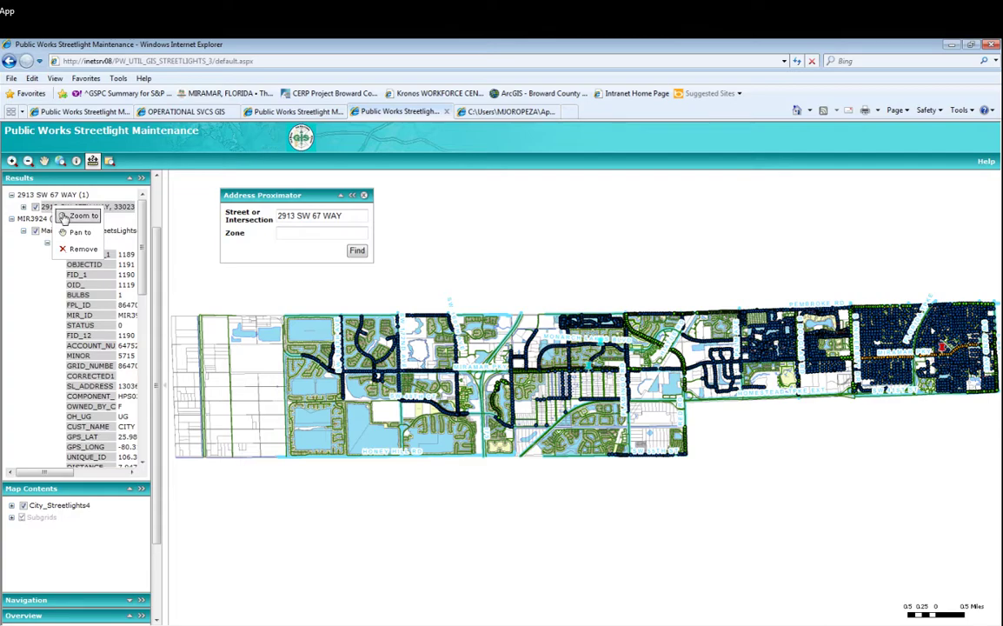
{"action": "left_click", "coordinate": [71, 215]}
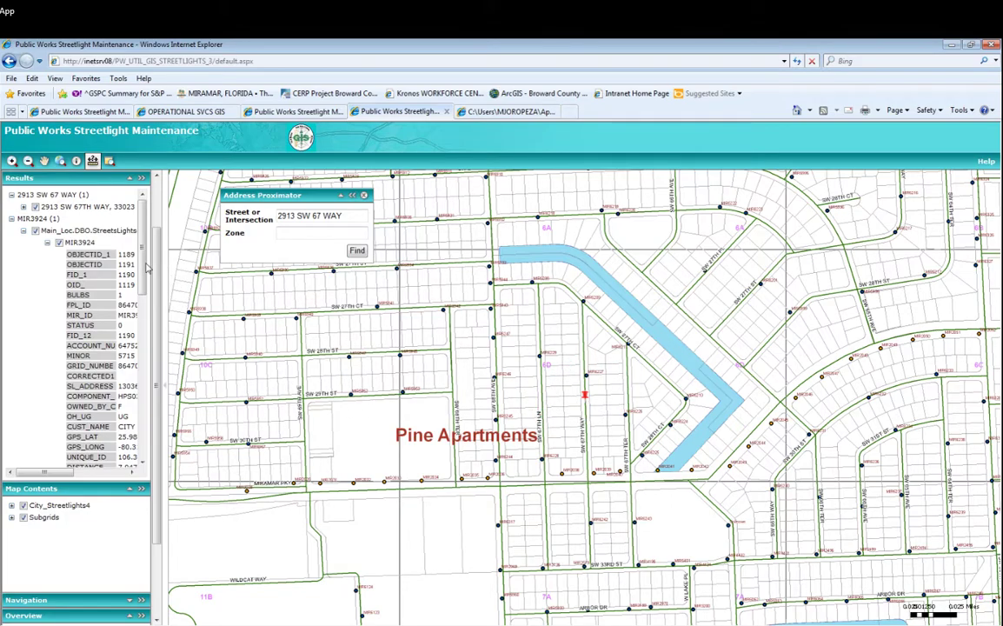
{"action": "scroll", "coordinate": [161, 227], "scroll_direction": "up", "scroll_amount": 3}
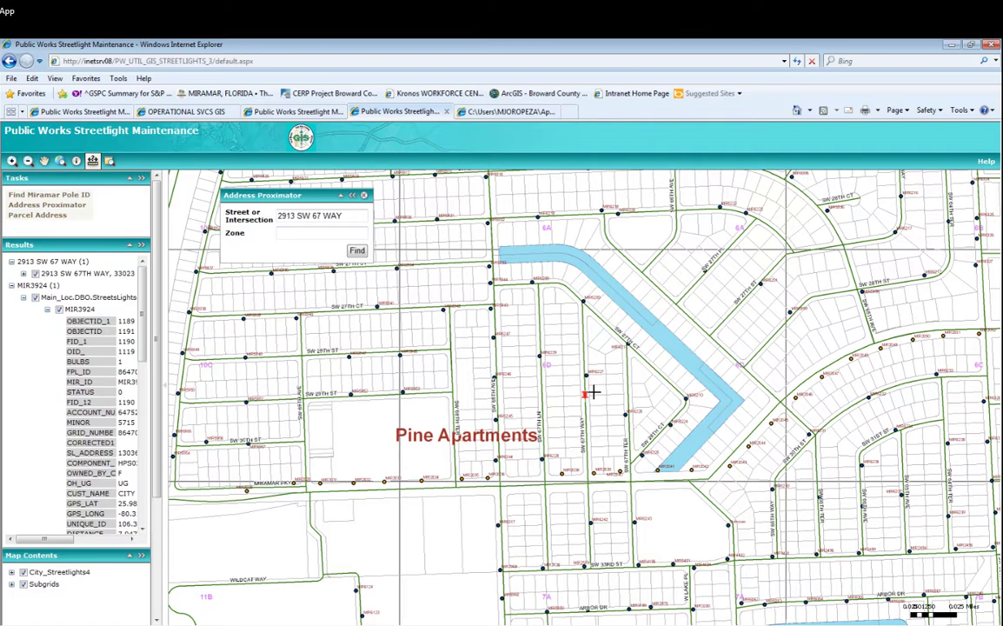
{"action": "scroll", "coordinate": [587, 395], "scroll_direction": "up", "scroll_amount": 1}
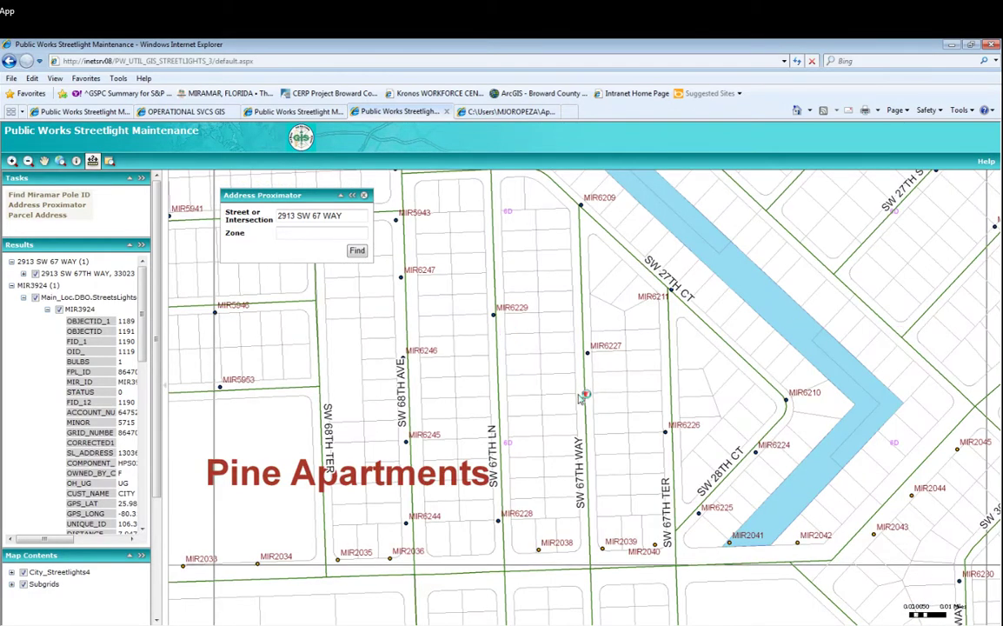
{"action": "left_click", "coordinate": [588, 396]}
{"action": "left_click", "coordinate": [366, 197]}
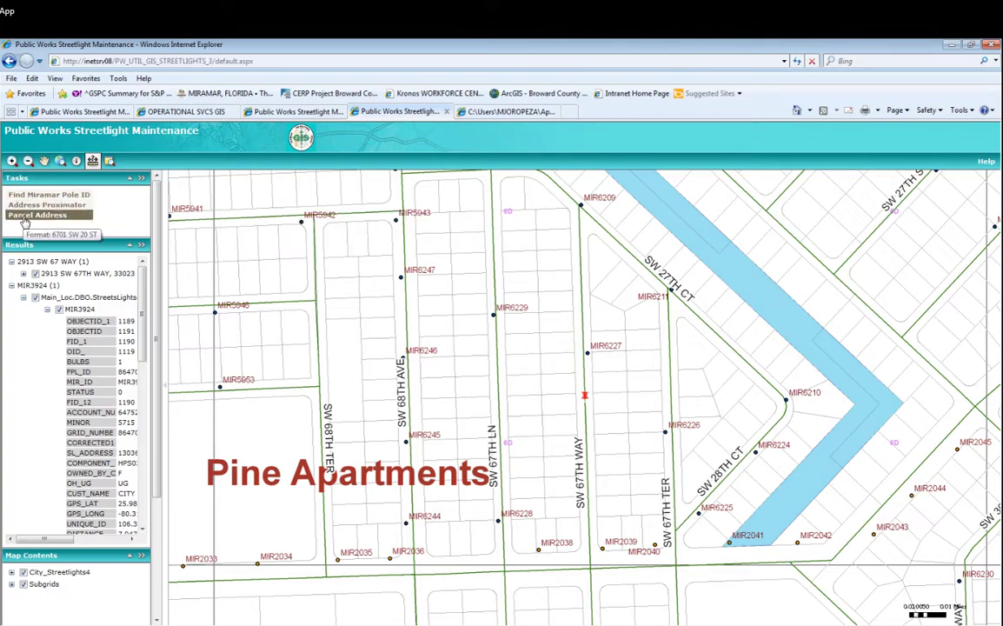
{"action": "left_click", "coordinate": [25, 219]}
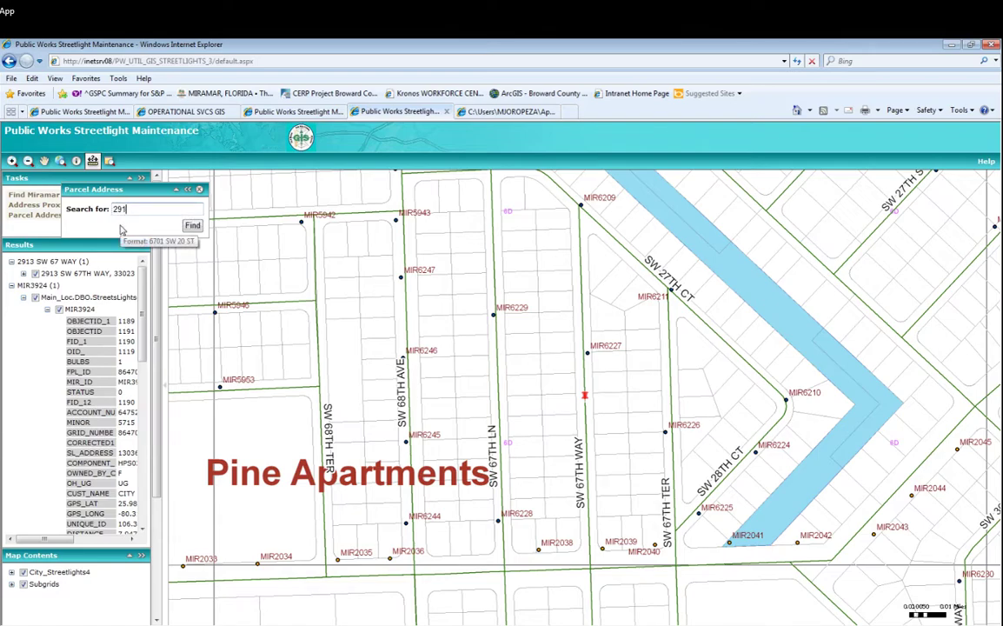
- Find parcel 2913 SW 67 WAY and highlight its Parcels_Site result in red on the map
{"action": "type", "text": "3"}
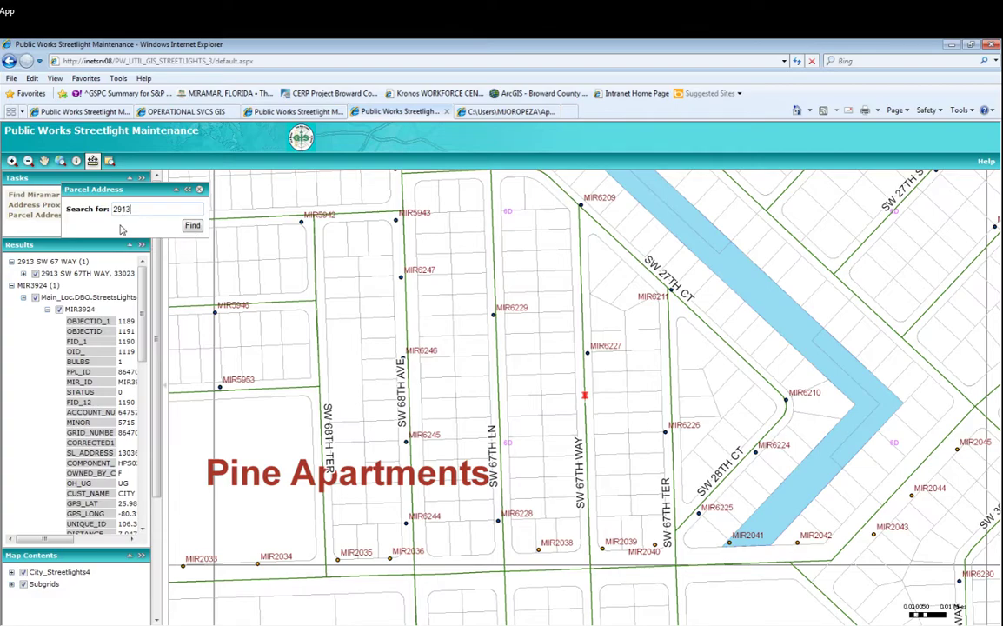
{"action": "type", "text": " SW 67 WAY"}
{"action": "left_click", "coordinate": [192, 226]}
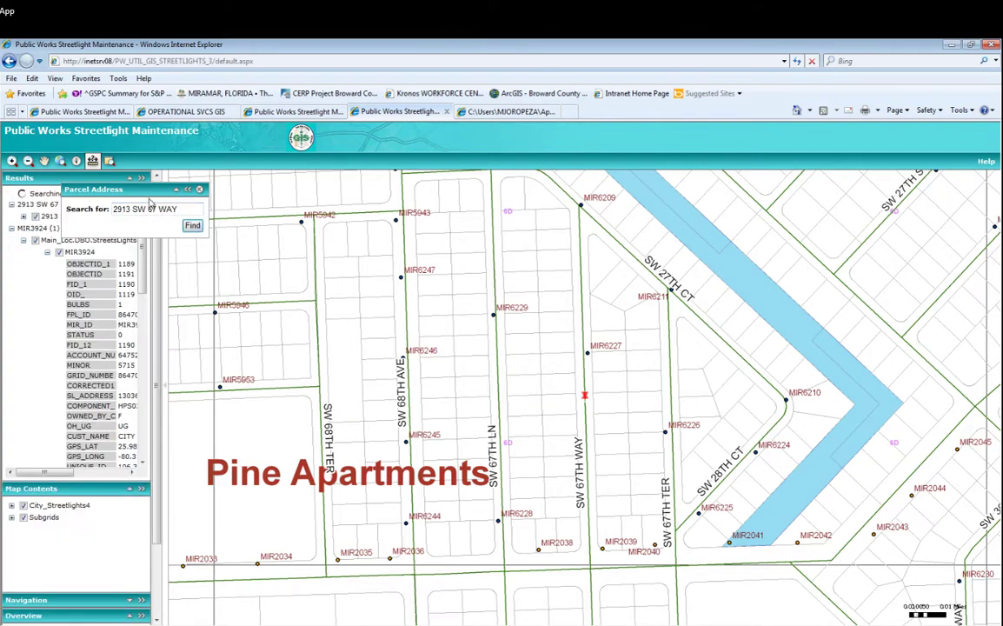
{"action": "left_click_drag", "start_coordinate": [146, 189], "coordinate": [217, 166]}
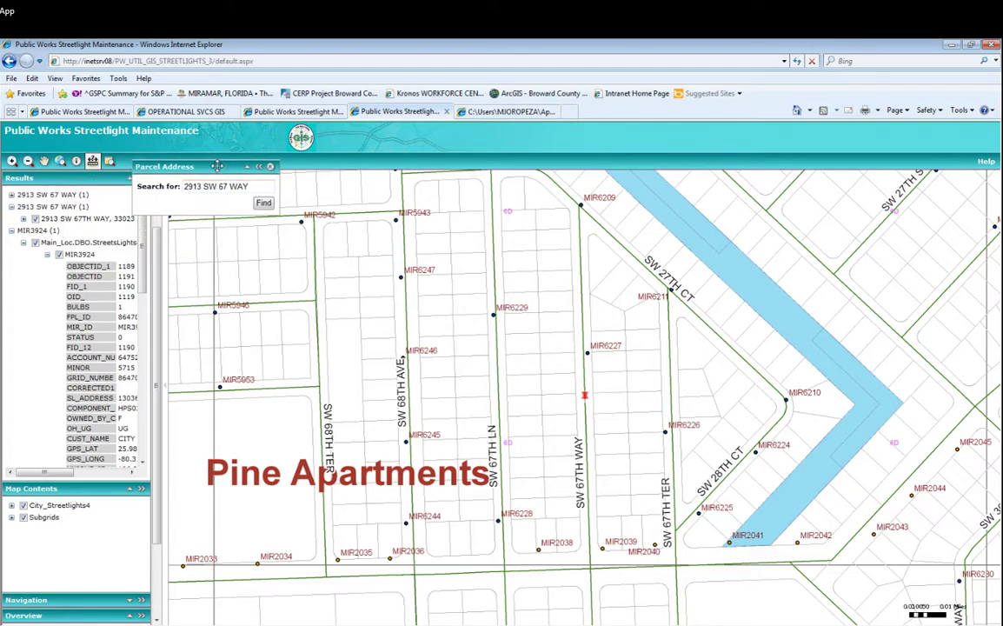
{"action": "left_click", "coordinate": [11, 196]}
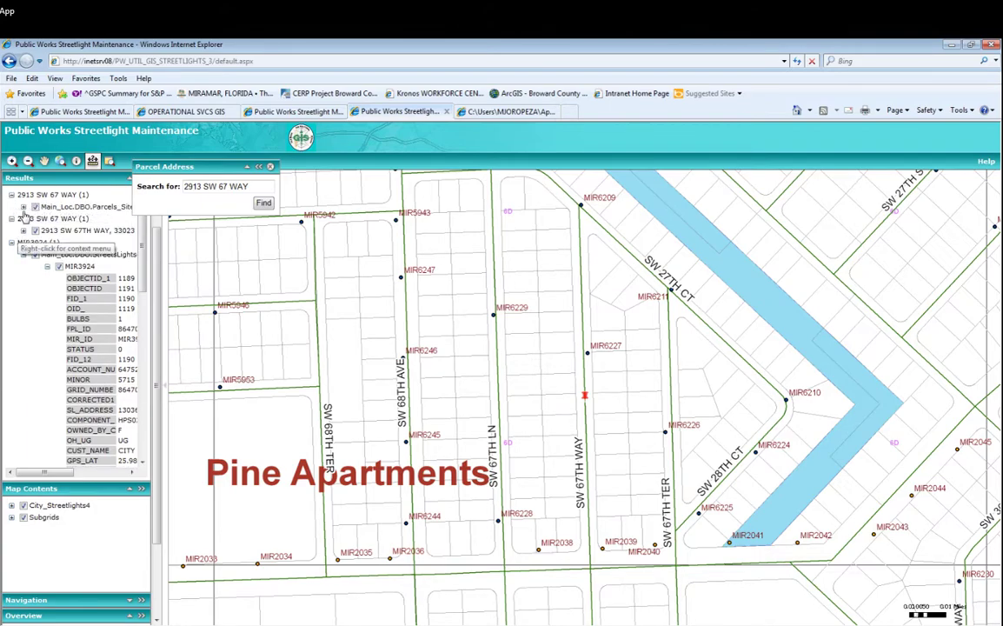
{"action": "left_click", "coordinate": [23, 207]}
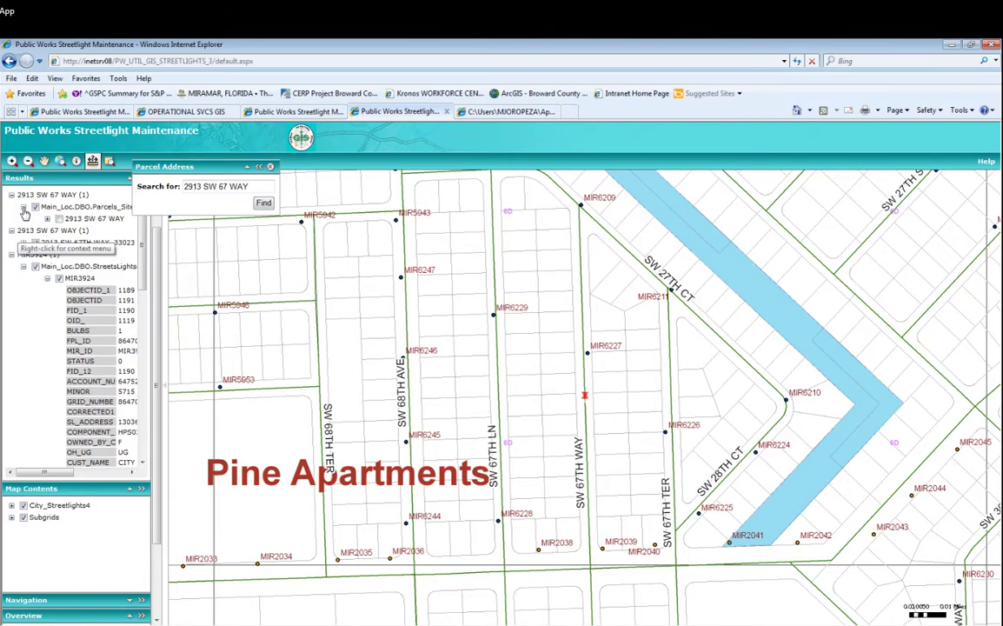
{"action": "left_click", "coordinate": [77, 220]}
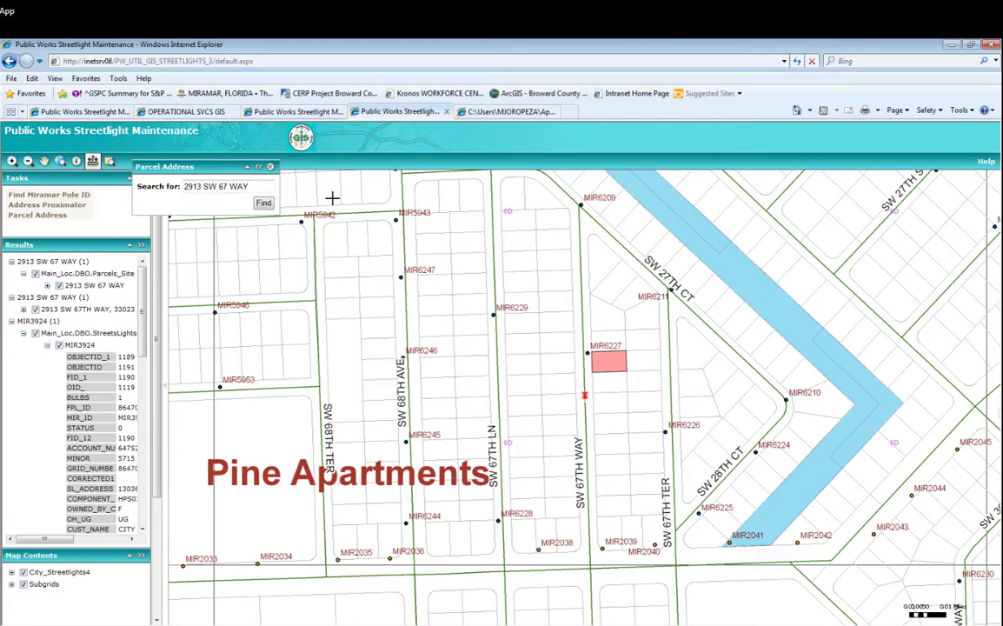
- Replace the Parcel Address search with an Address Proximator search for RED RD @ MIRAMAR PKY
{"action": "left_click", "coordinate": [271, 167]}
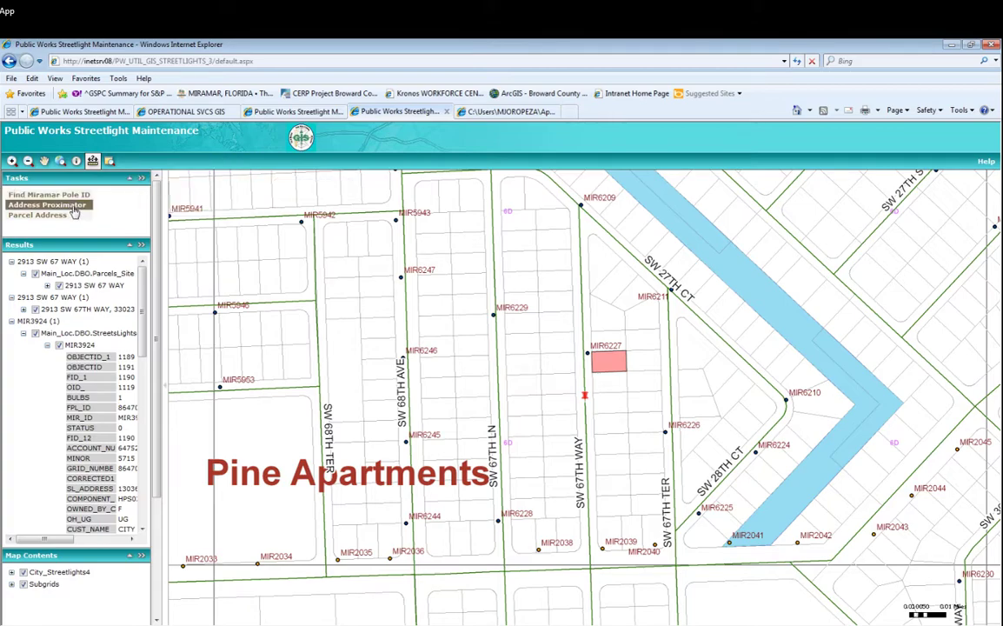
{"action": "left_click", "coordinate": [48, 204]}
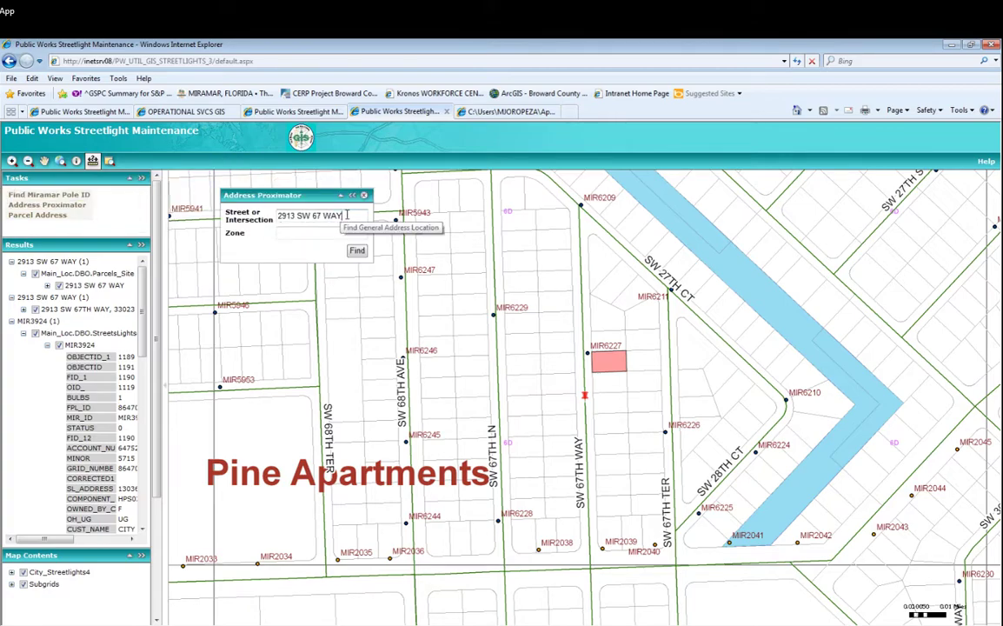
{"action": "key", "text": "ctrl+a"}
{"action": "type", "text": "2"}
{"action": "type", "text": "RE"}
{"action": "type", "text": "D"}
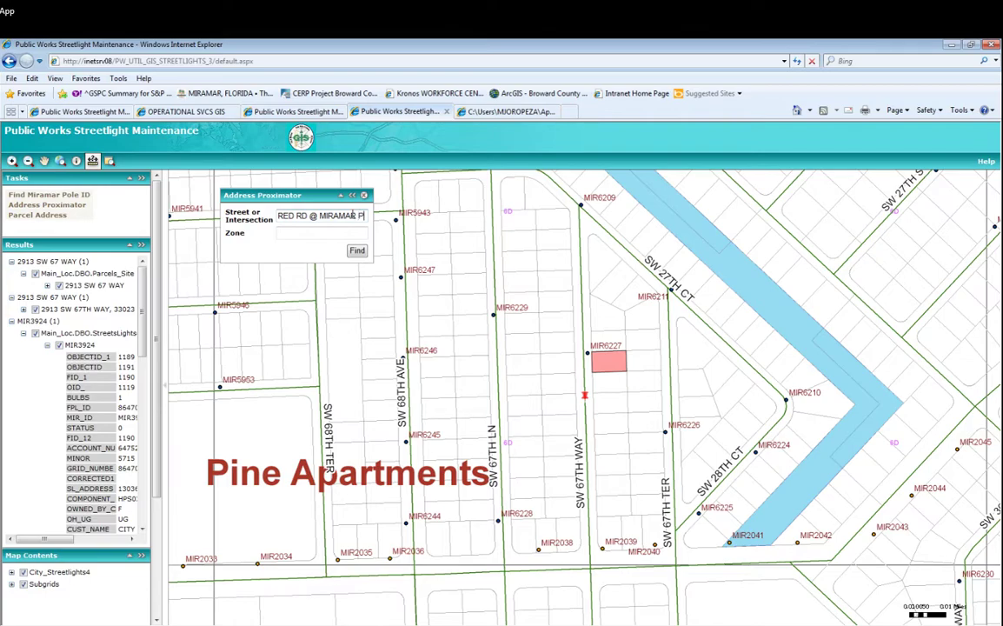
{"action": "type", "text": "KY"}
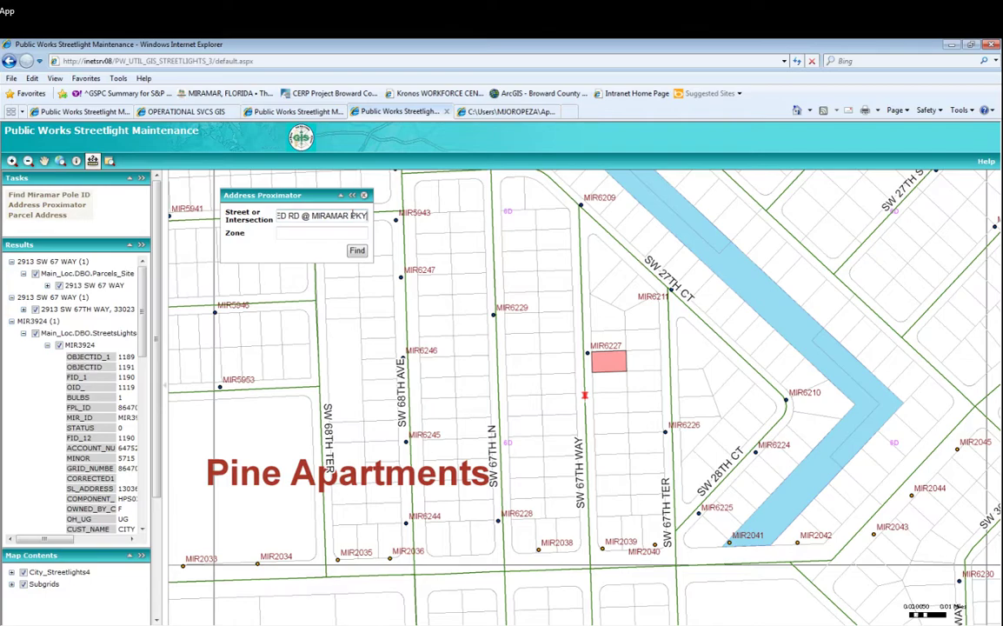
{"action": "left_click", "coordinate": [357, 252]}
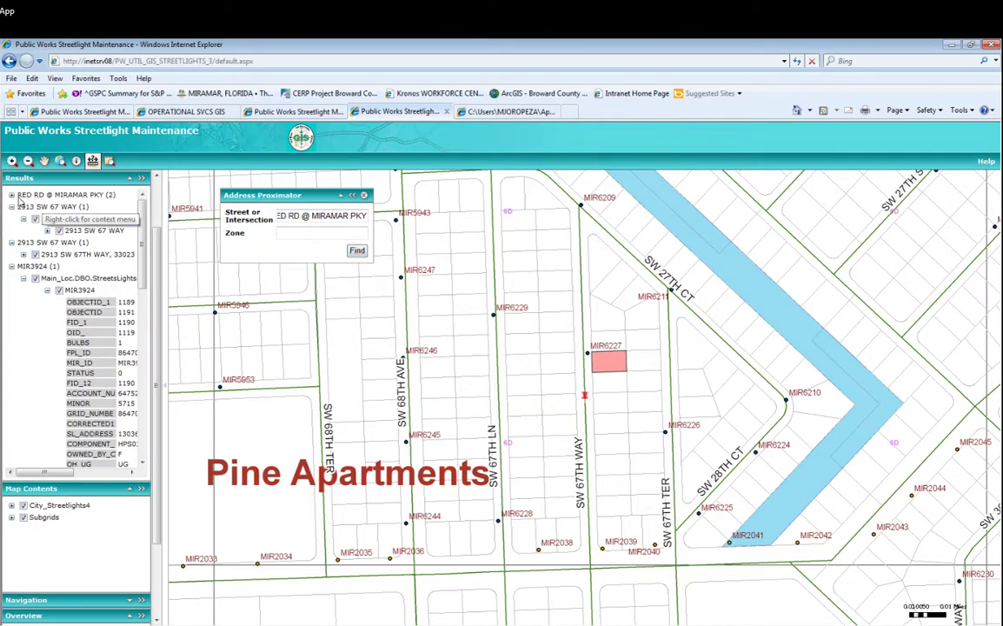
- Expand the two results and turn on the RED RD & MIRAMAR PKWY match
{"action": "left_click", "coordinate": [11, 196]}
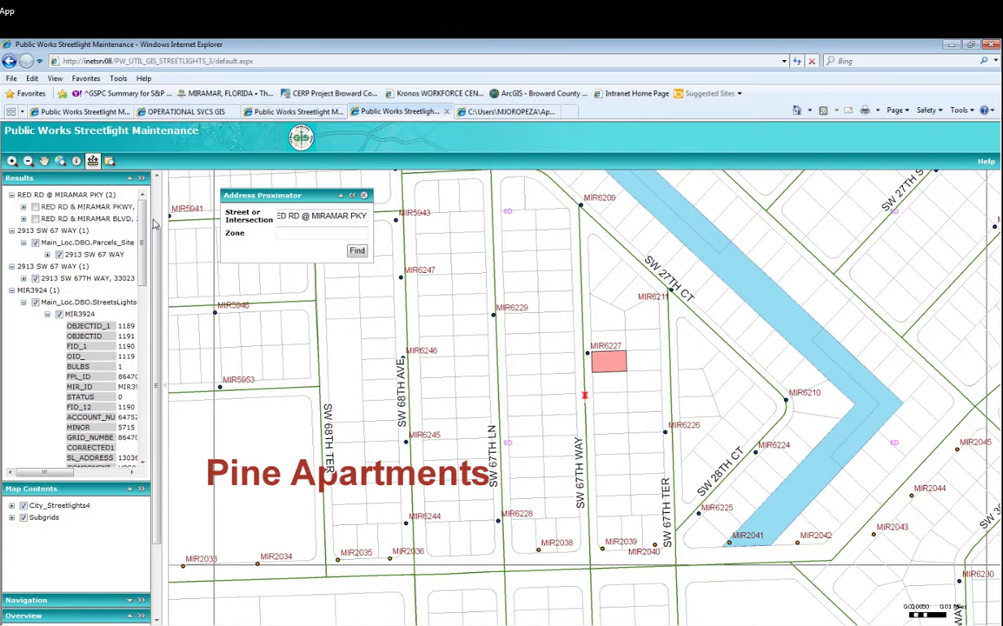
{"action": "left_click", "coordinate": [33, 207]}
{"action": "left_click", "coordinate": [25, 209]}
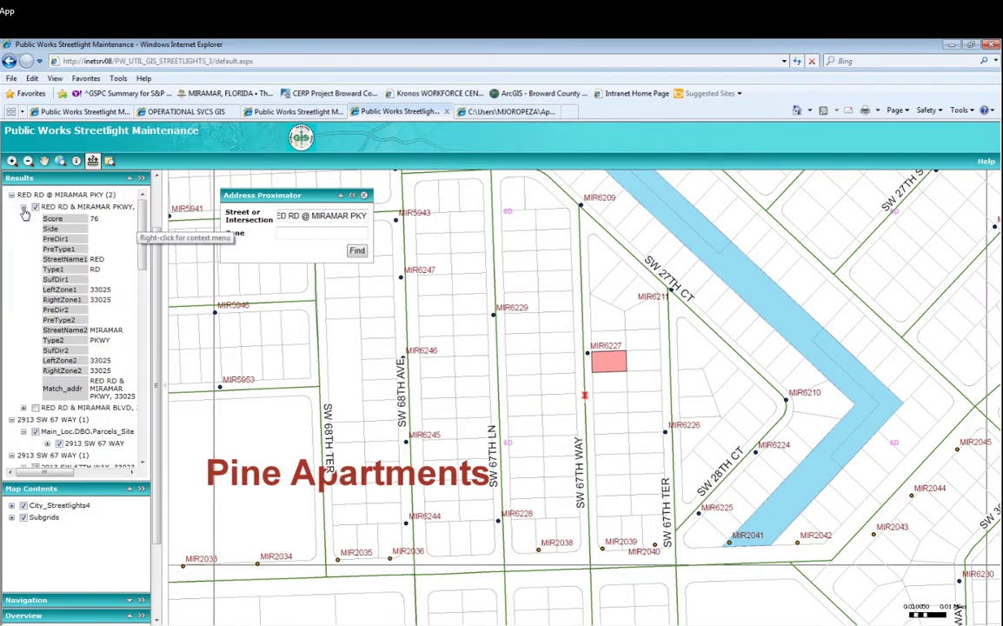
{"action": "left_click", "coordinate": [25, 209]}
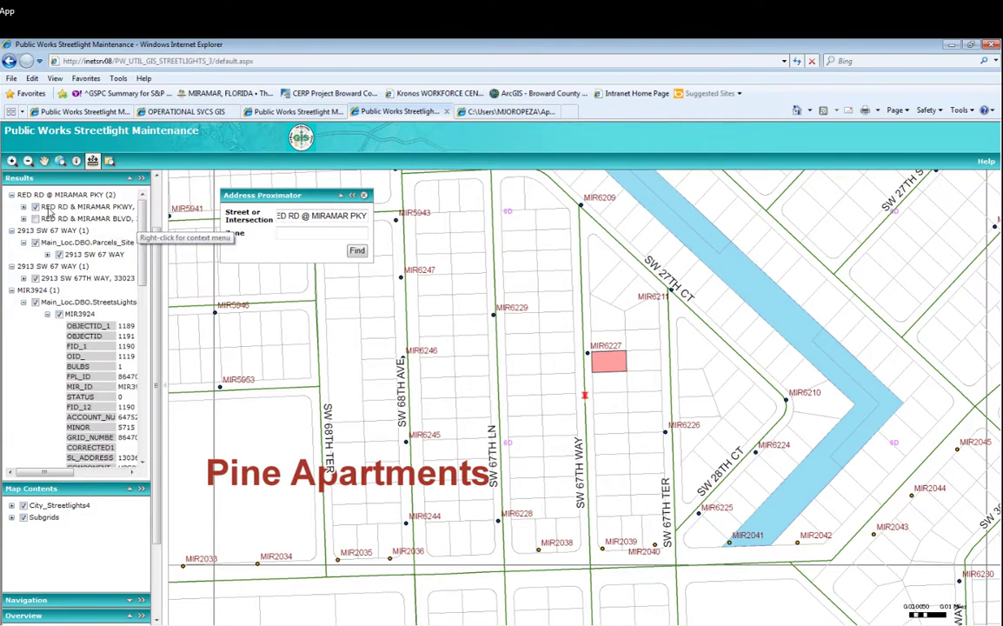
{"action": "right_click", "coordinate": [52, 217]}
- Zoom to RED RD & MIRAMAR PKWY, showing nearby streetlights in subgrids 31B, 27A and 31D
{"action": "left_click", "coordinate": [56, 220]}
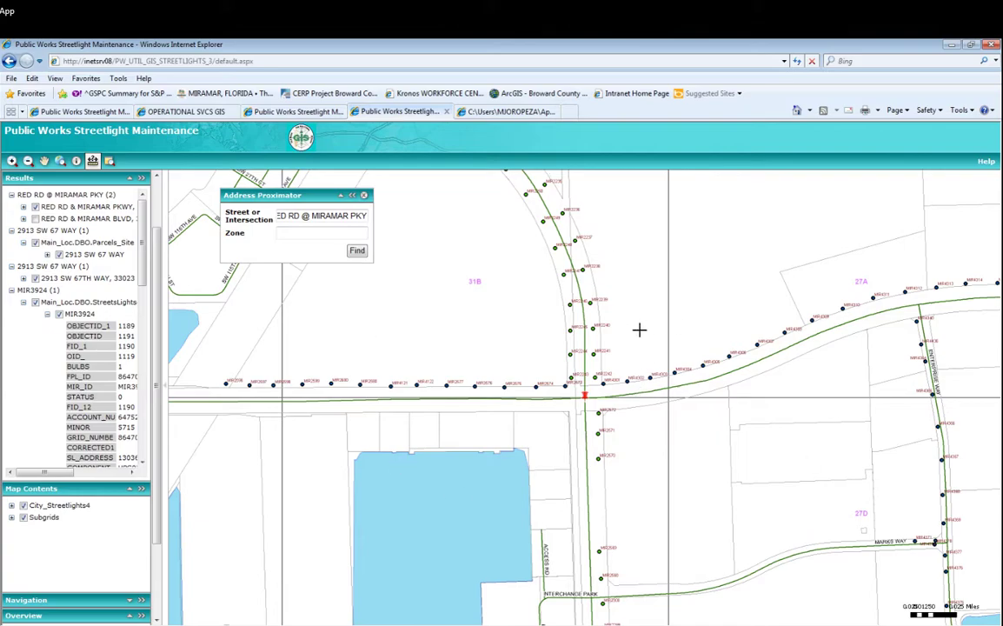
{"action": "left_click_drag", "start_coordinate": [295, 193], "coordinate": [281, 184]}
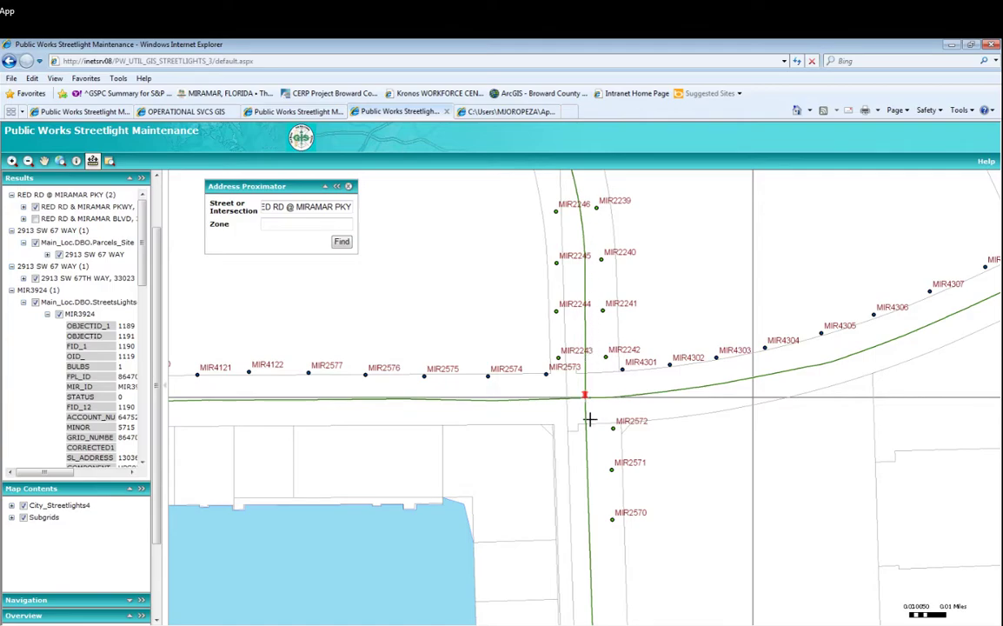
{"action": "scroll", "coordinate": [588, 409], "scroll_direction": "down", "scroll_amount": 2}
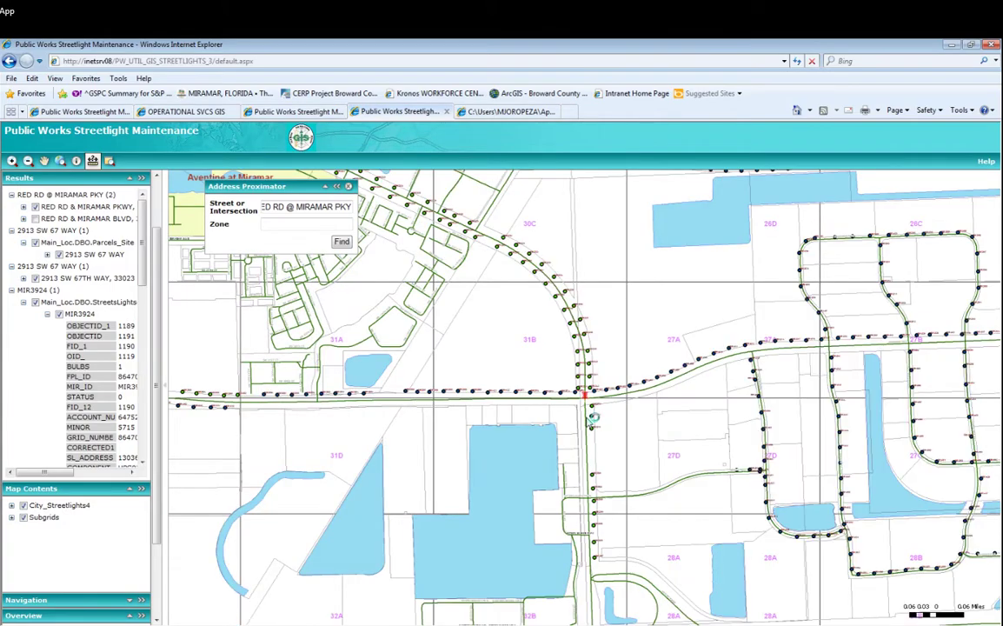
{"action": "scroll", "coordinate": [588, 419], "scroll_direction": "down", "scroll_amount": 1}
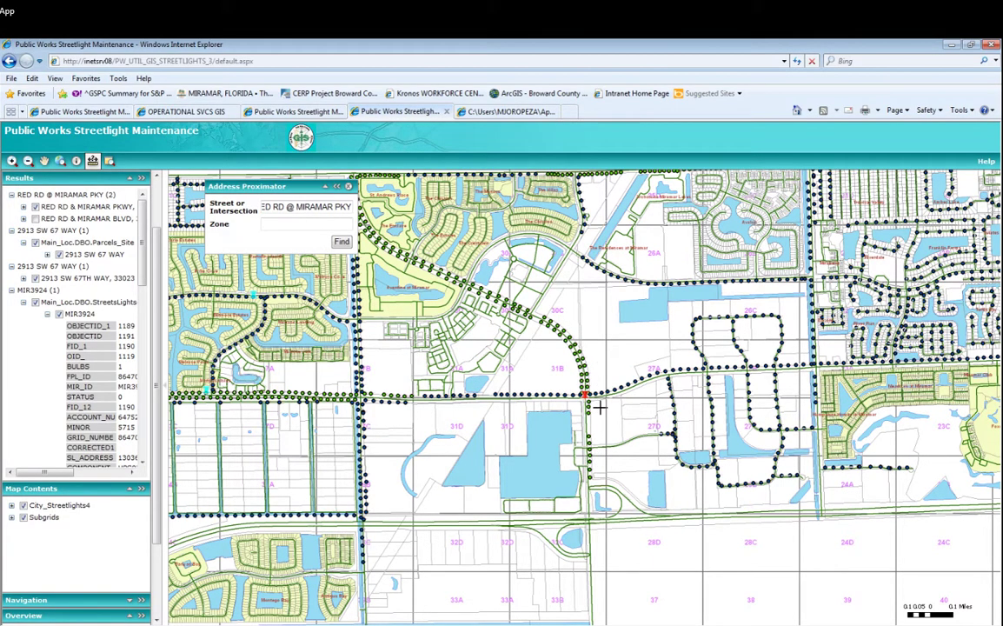
{"action": "scroll", "coordinate": [600, 407], "scroll_direction": "up", "scroll_amount": 1}
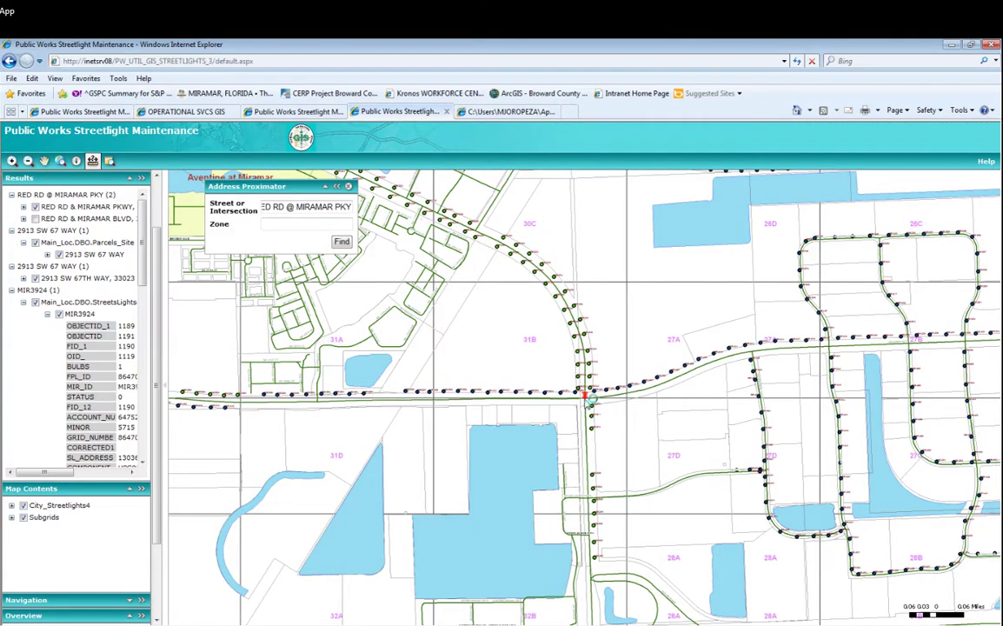
{"action": "scroll", "coordinate": [595, 399], "scroll_direction": "up", "scroll_amount": 1}
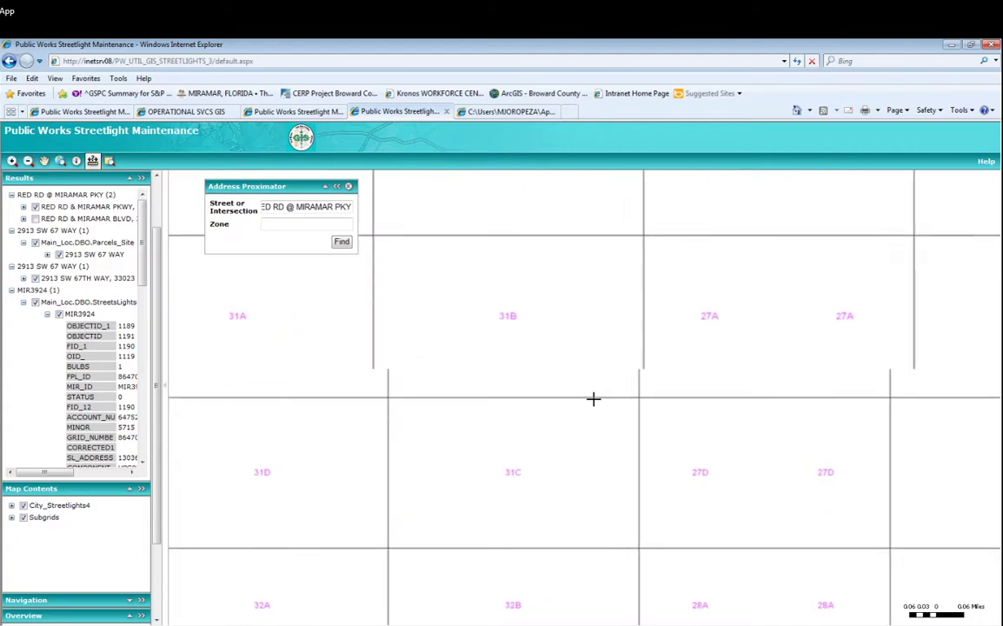
{"action": "scroll", "coordinate": [594, 399], "scroll_direction": "up", "scroll_amount": 1}
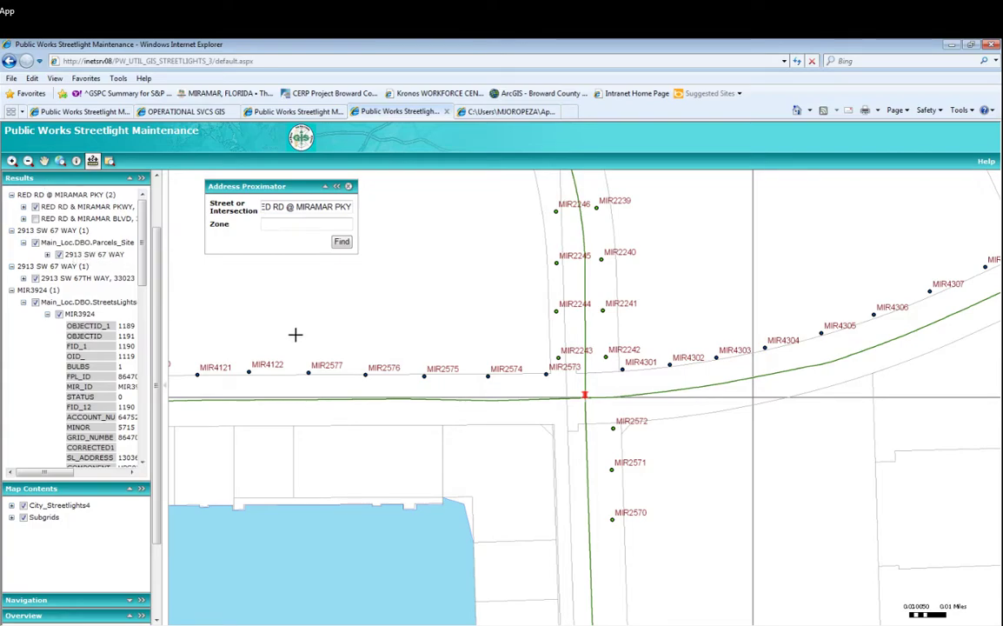
{"action": "scroll", "coordinate": [295, 338], "scroll_direction": "down", "scroll_amount": 1}
{"action": "scroll", "coordinate": [300, 340], "scroll_direction": "down", "scroll_amount": 1}
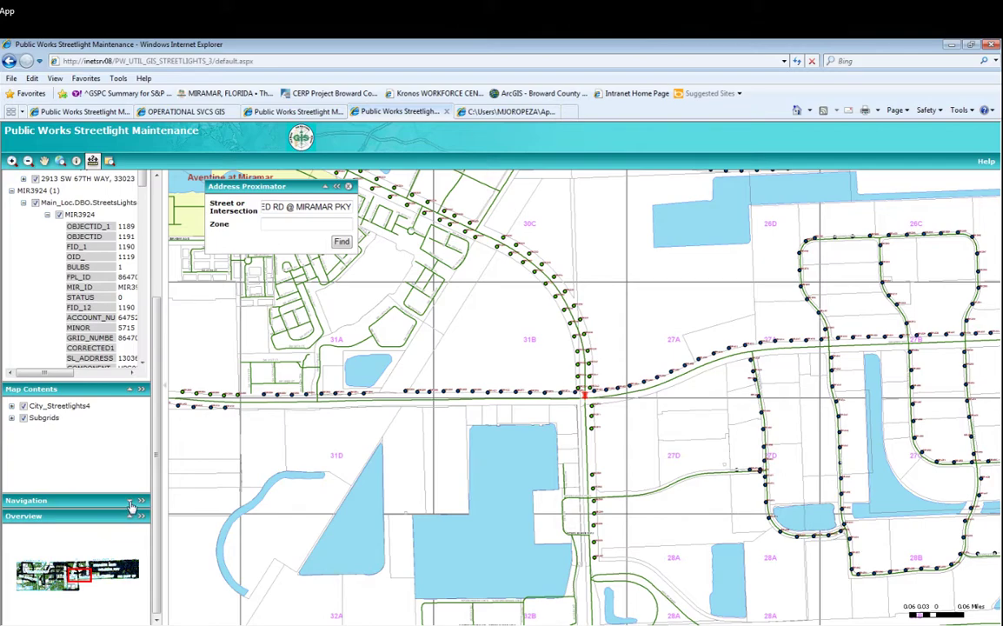
- Zoom out with the Navigation slider and pan east to show subgrids 21B, 17A, 13B, 23C and 19C
{"action": "left_click", "coordinate": [129, 502]}
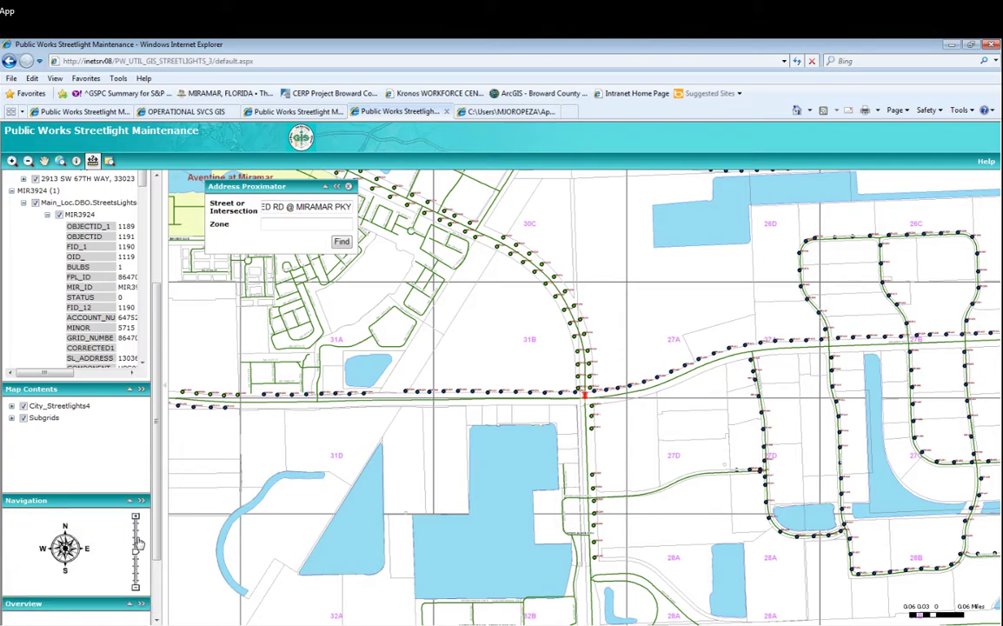
{"action": "left_click", "coordinate": [137, 542]}
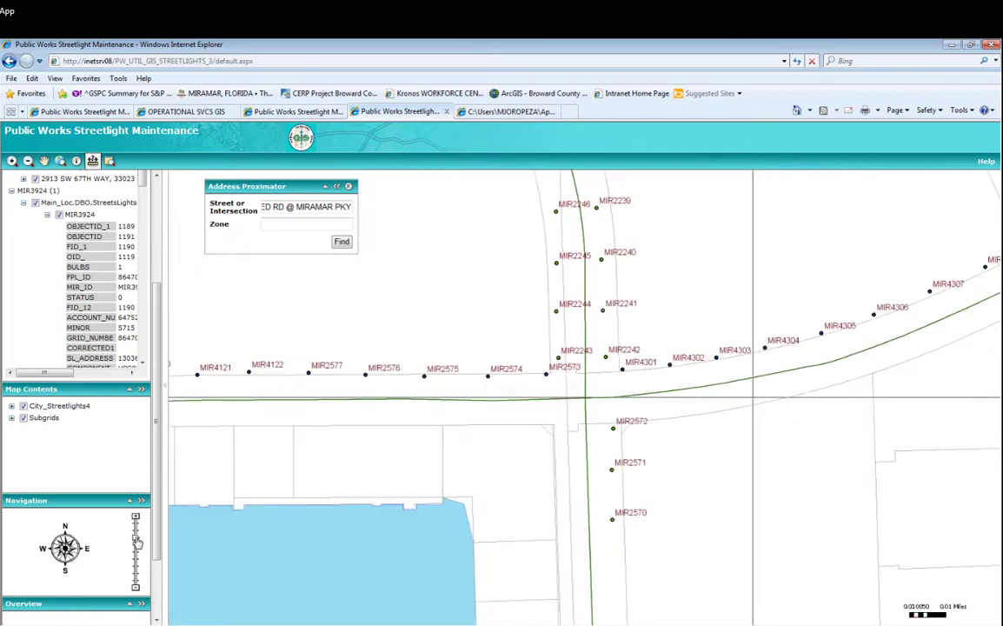
{"action": "left_click", "coordinate": [137, 562]}
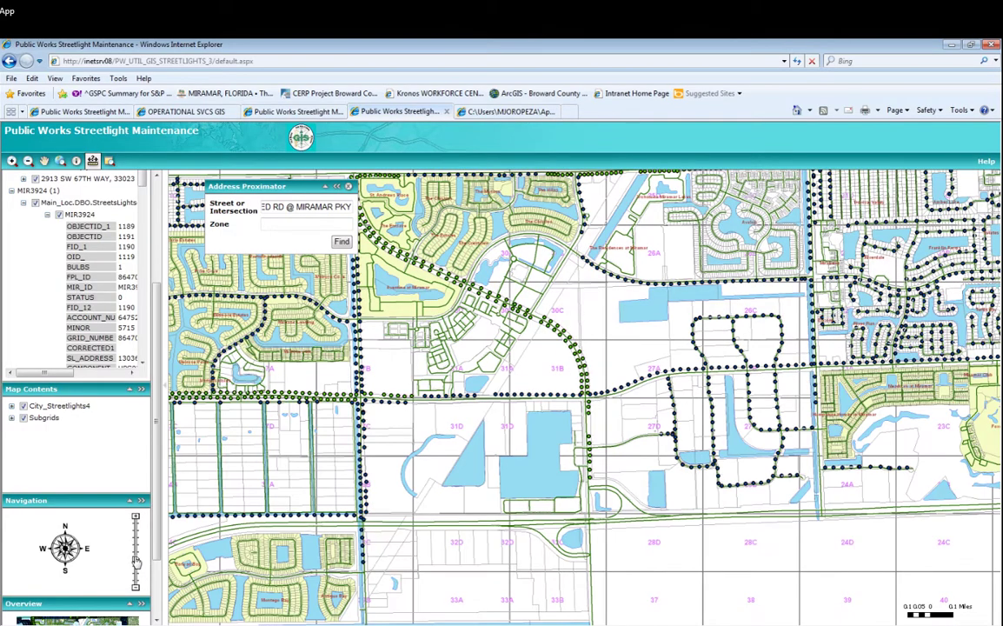
{"action": "scroll", "coordinate": [156, 565], "scroll_direction": "down", "scroll_amount": 2}
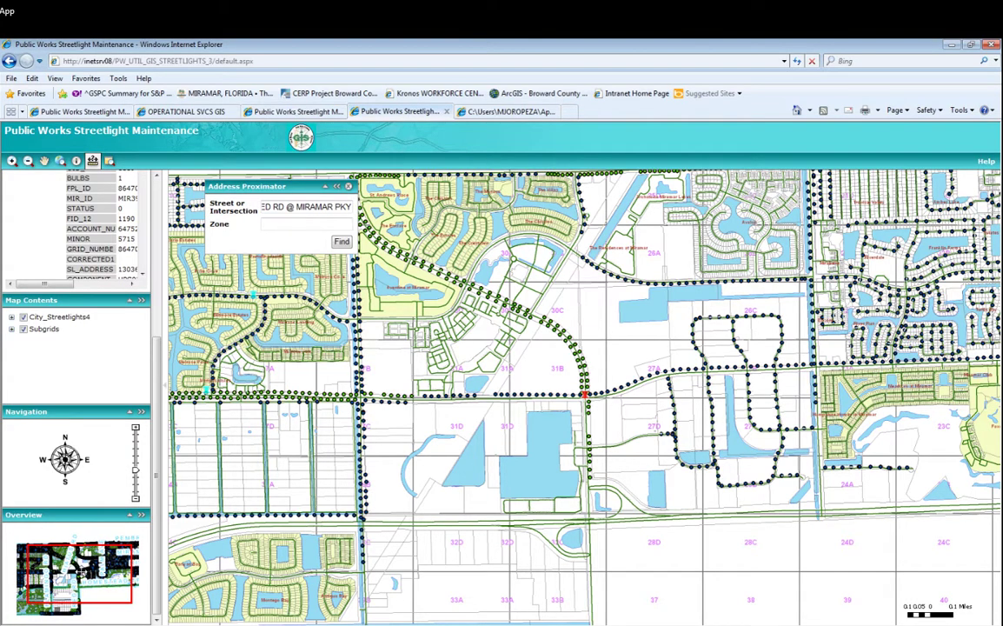
{"action": "mouse_move", "coordinate": [55, 574]}
{"action": "left_mouse_down"}
{"action": "mouse_move", "coordinate": [89, 570]}
{"action": "mouse_move", "coordinate": [67, 570]}
{"action": "left_mouse_up"}
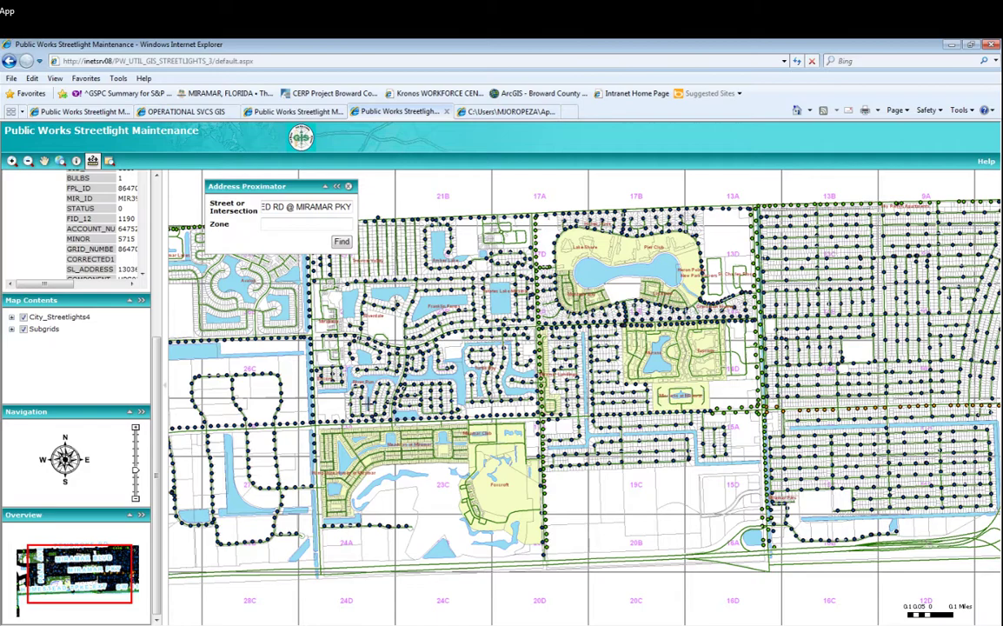
{"action": "left_click_drag", "start_coordinate": [288, 186], "coordinate": [363, 165]}
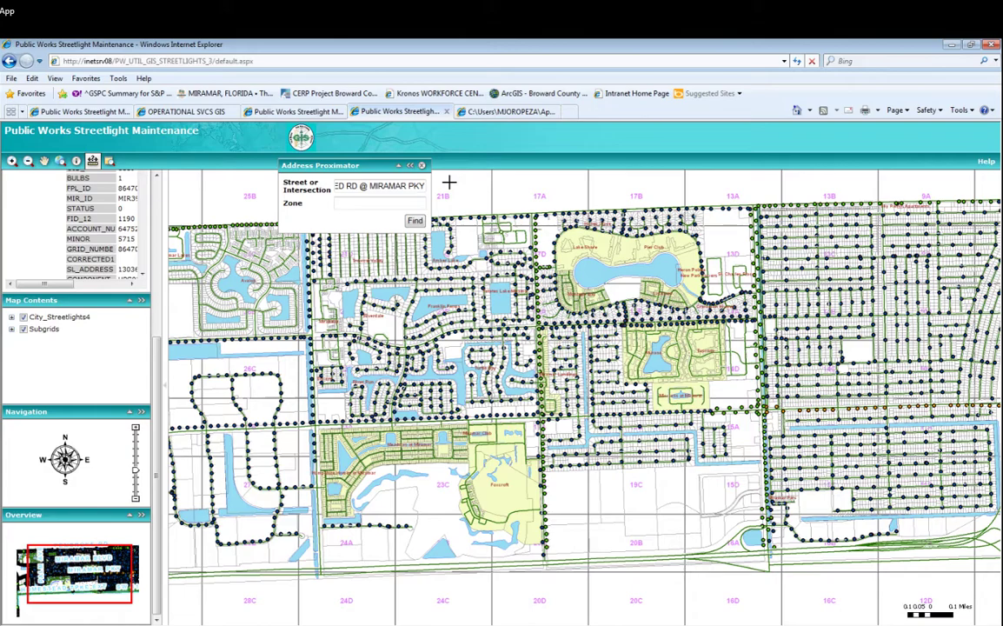
{"action": "left_click_drag", "start_coordinate": [346, 166], "coordinate": [328, 183]}
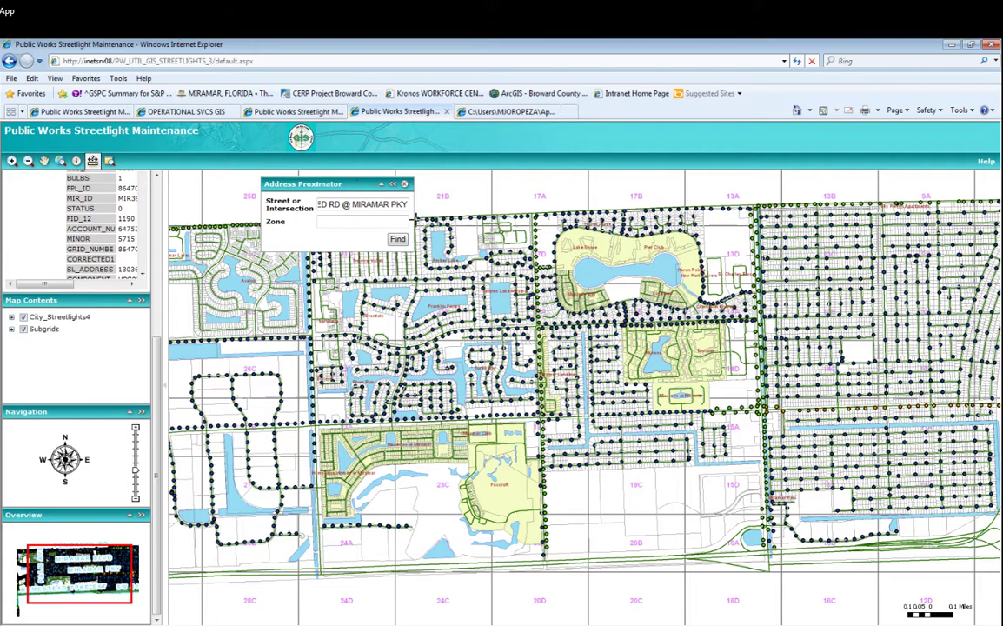